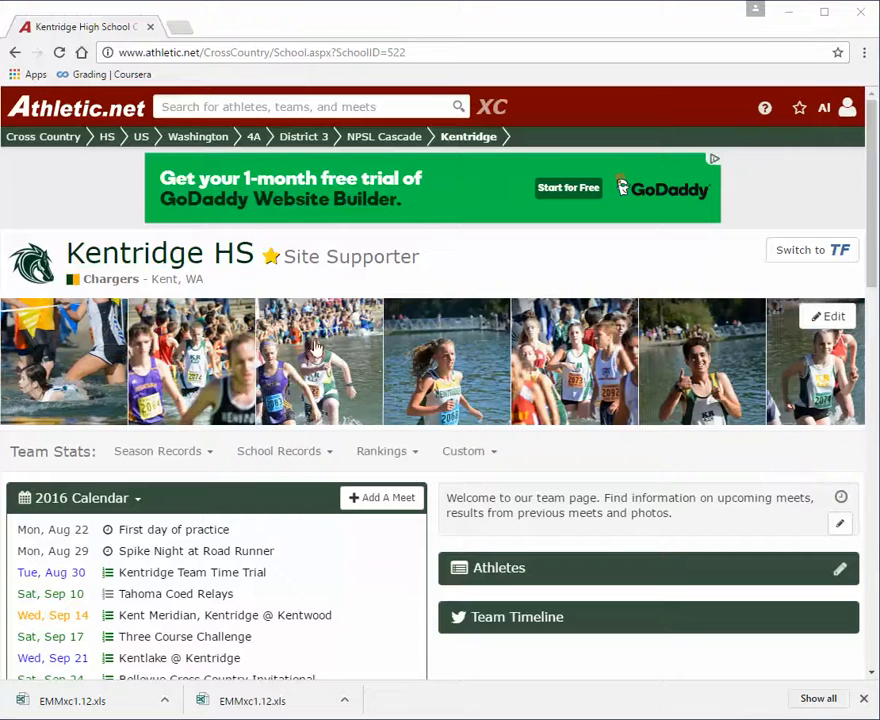
- Download EMMxc Version 1.12 from the XC Meet Manager blog post and show it in its folder
{"action": "scroll", "coordinate": [568, 398], "scroll_direction": "down", "scroll_amount": 4}
{"action": "scroll", "coordinate": [568, 398], "scroll_direction": "down", "scroll_amount": 9}
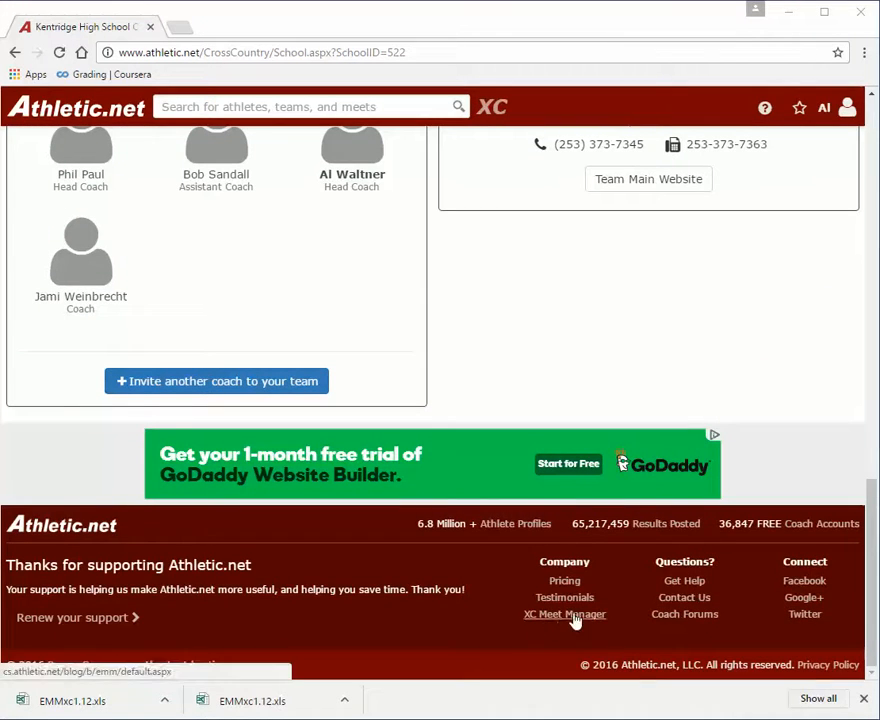
{"action": "left_click", "coordinate": [558, 618]}
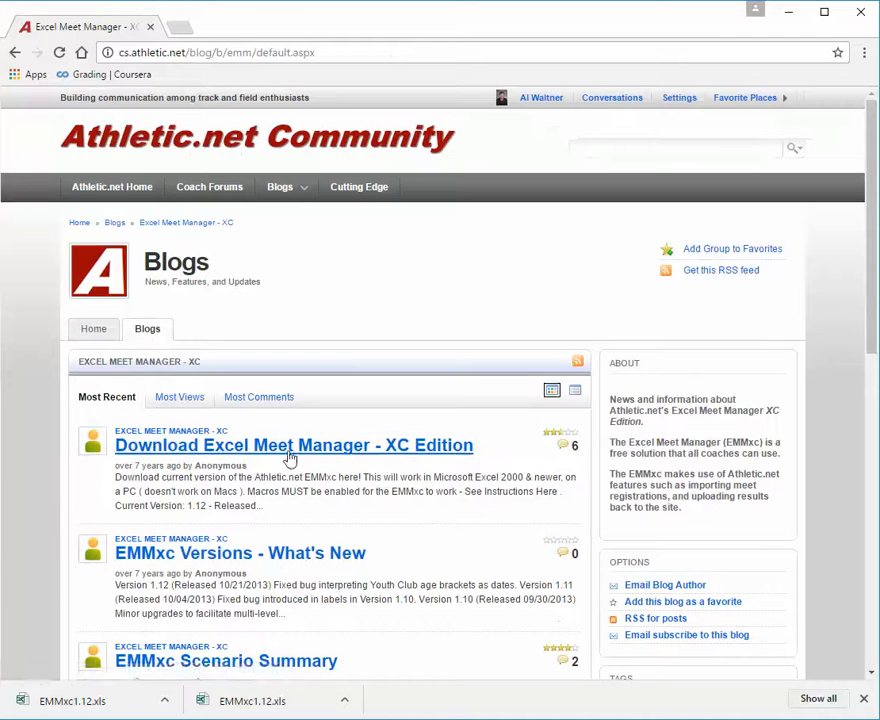
{"action": "left_click", "coordinate": [222, 452]}
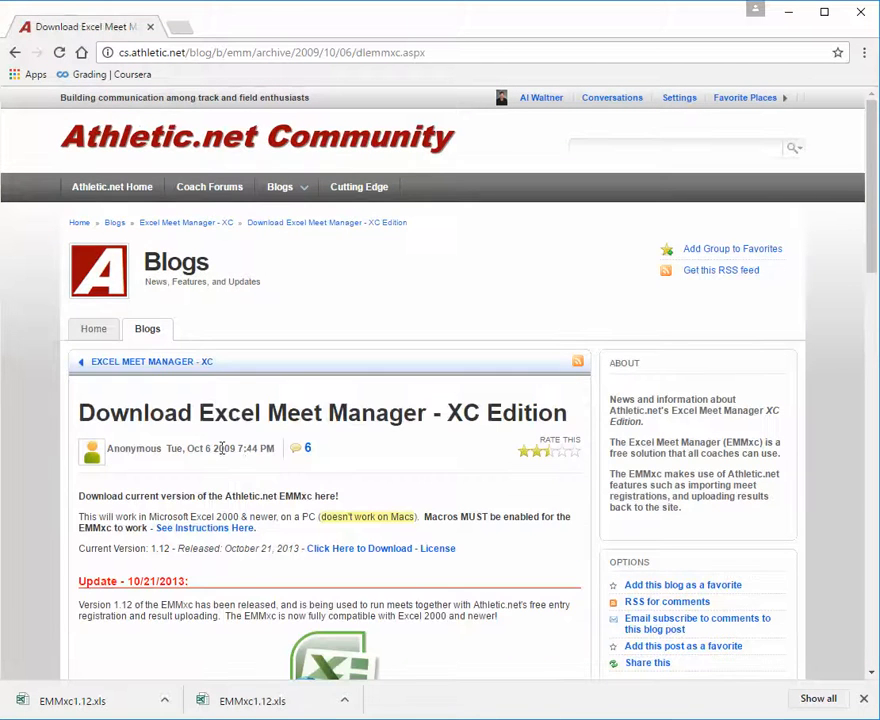
{"action": "scroll", "coordinate": [363, 583], "scroll_direction": "down", "scroll_amount": 3}
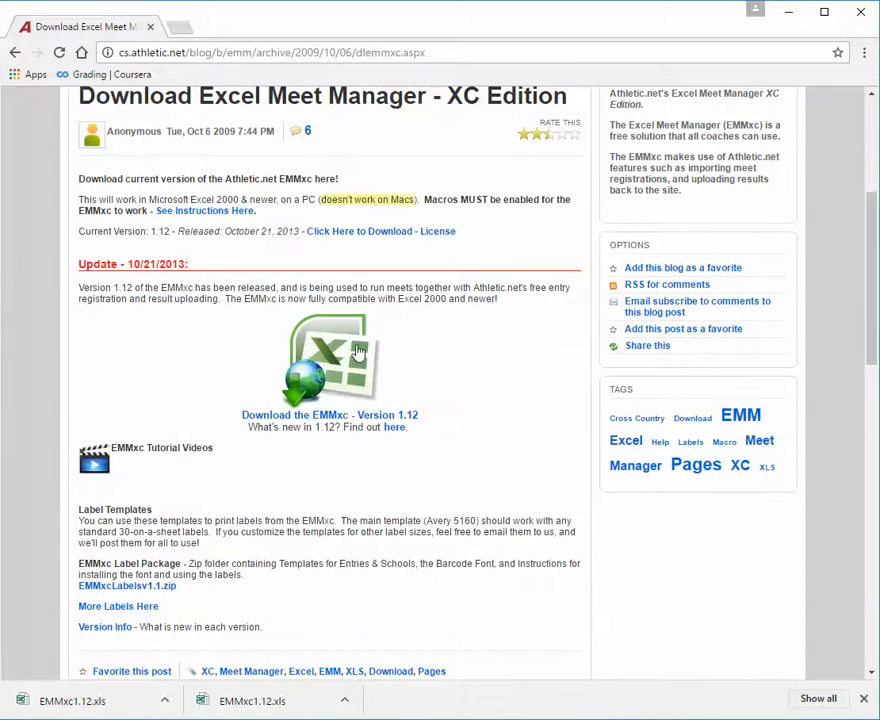
{"action": "left_click", "coordinate": [349, 362]}
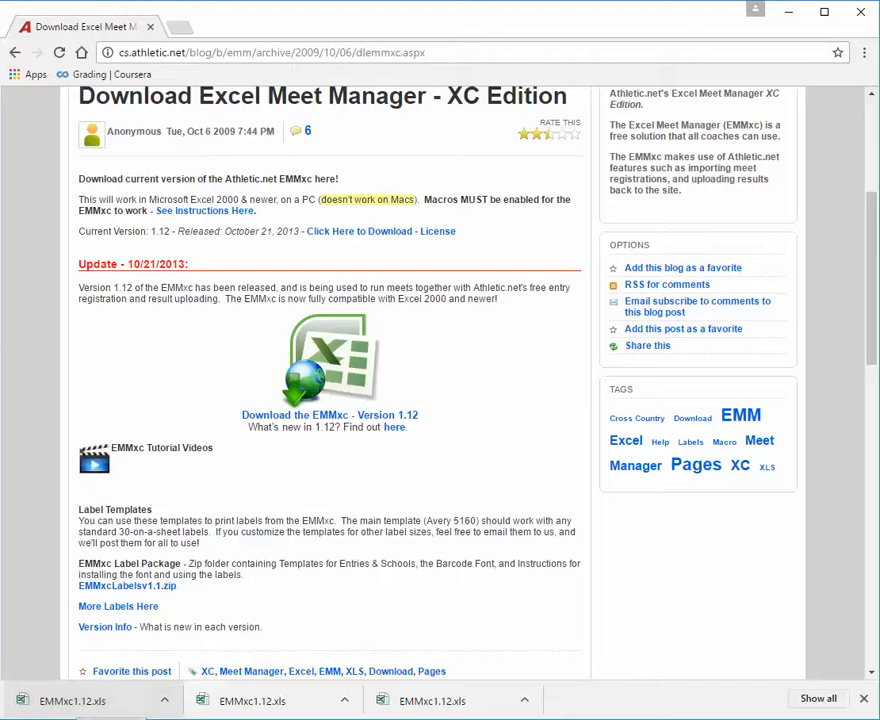
{"action": "left_click", "coordinate": [112, 719]}
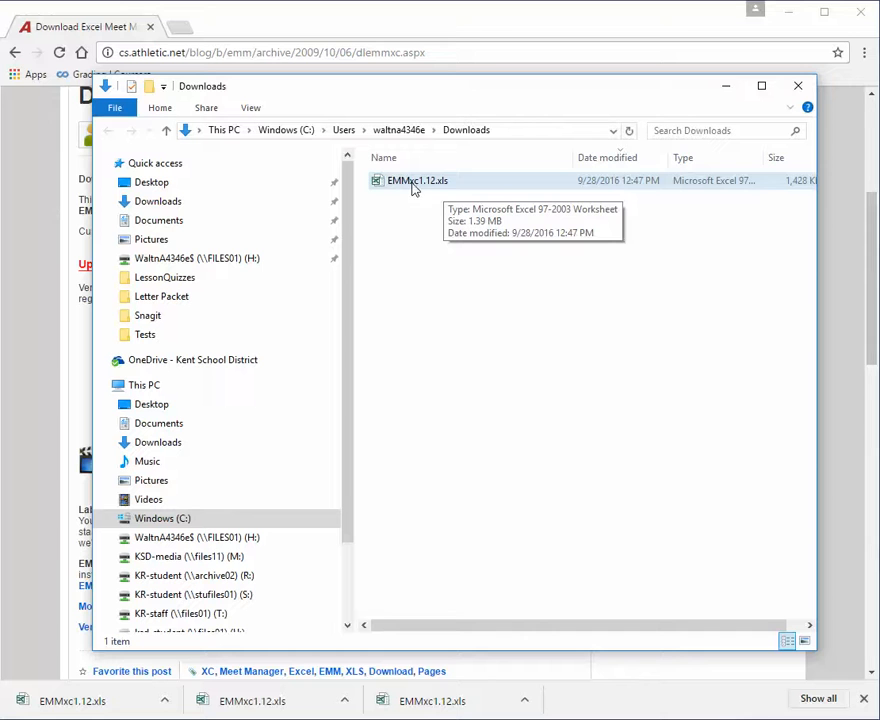
- Open EMMxc1.12.xls from the Downloads folder into Excel's Protected View
{"action": "double_click", "coordinate": [379, 183]}
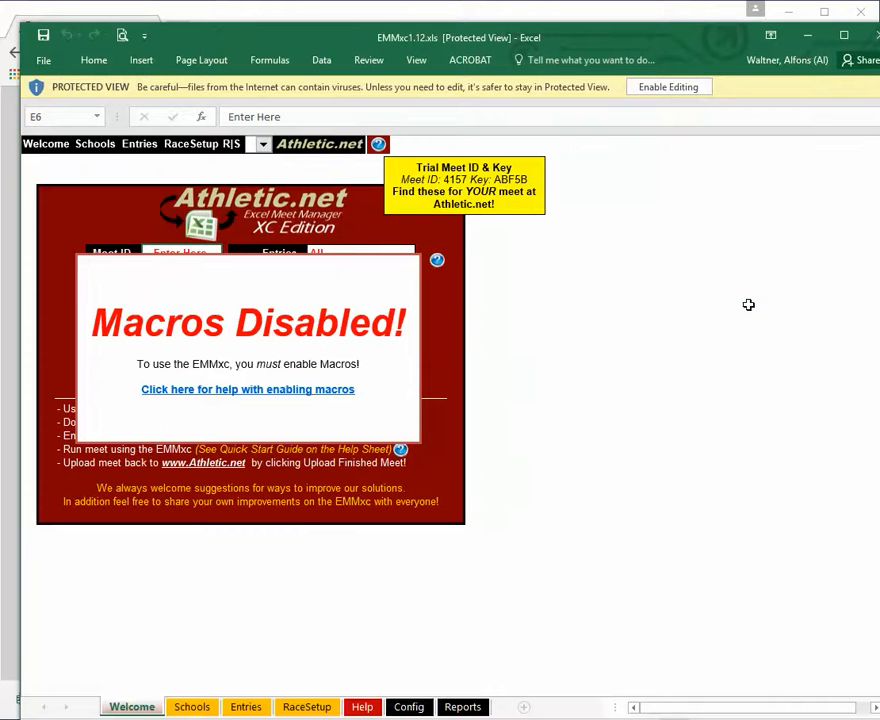
- Enable editing and macros in EMMxc1.12.xls, then bring Chrome back to the front
{"action": "left_click", "coordinate": [665, 89]}
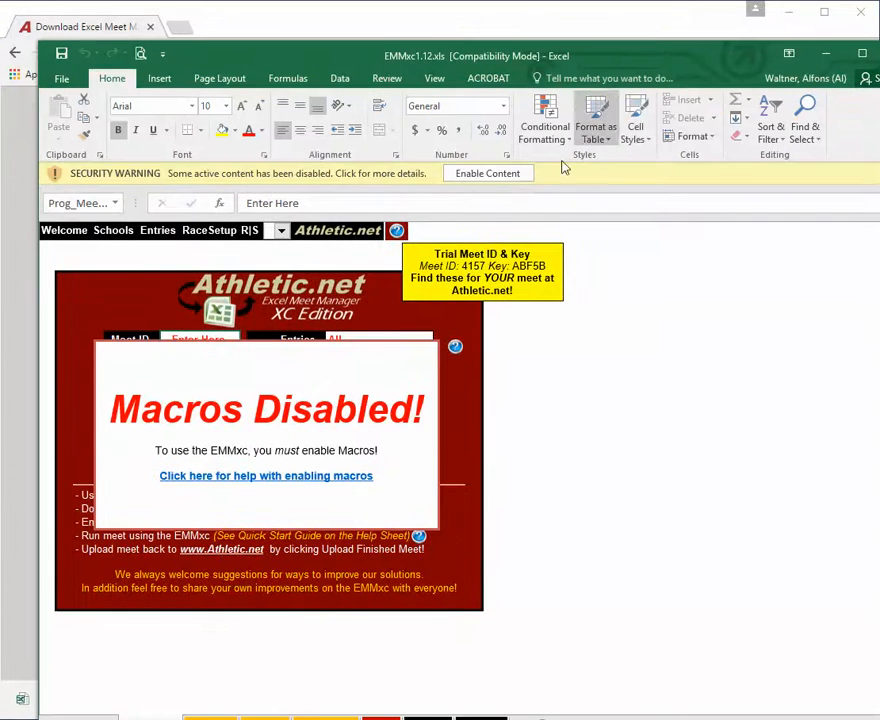
{"action": "left_click", "coordinate": [494, 176]}
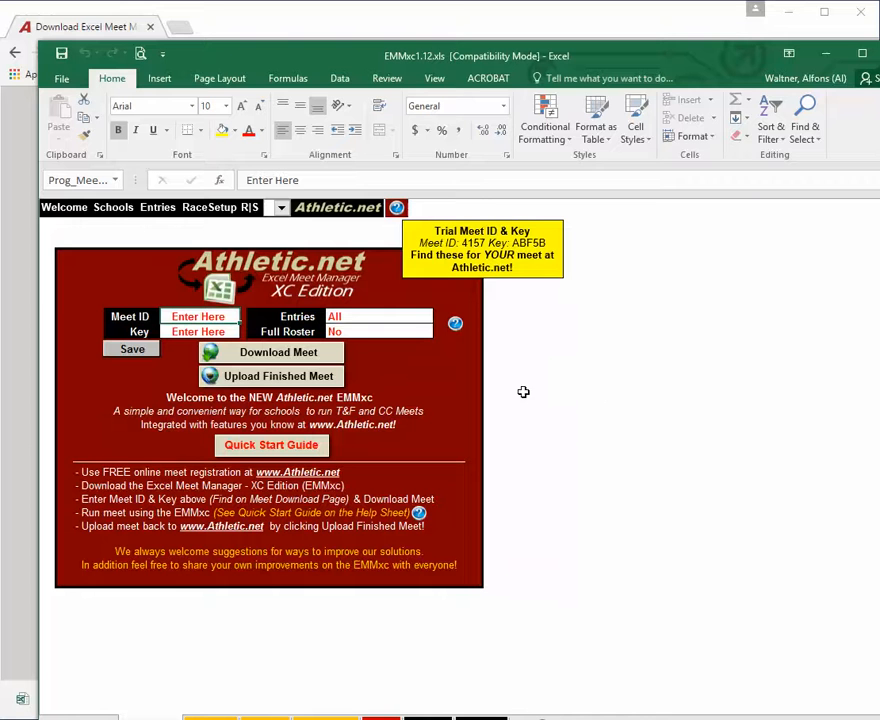
{"action": "left_click", "coordinate": [278, 22]}
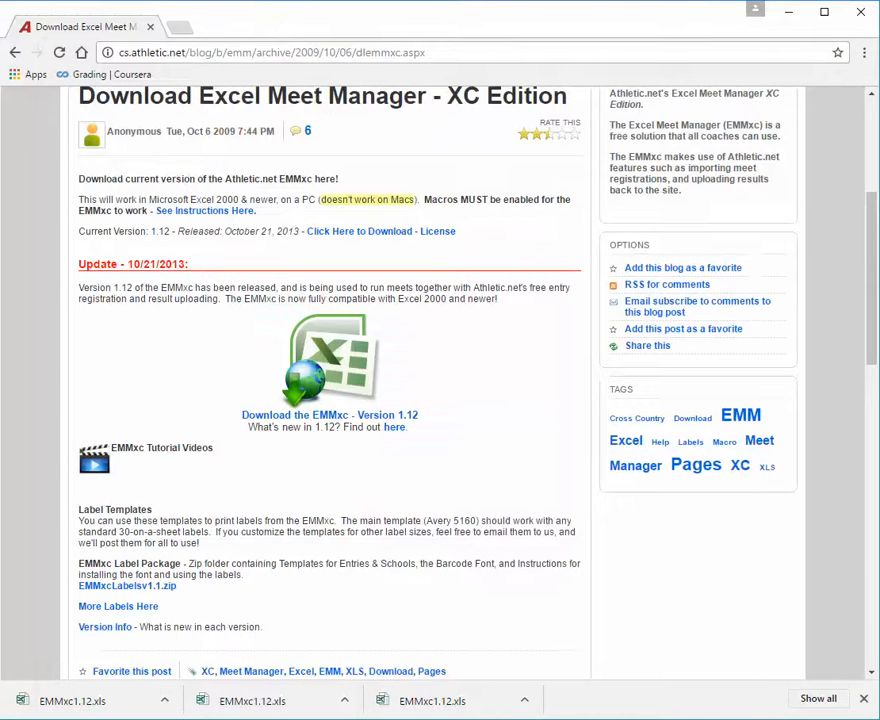
- Return to the Kentridge page and reach the Download Entries tab for Kentlake @ Kentridge
{"action": "left_click", "coordinate": [12, 55]}
{"action": "left_click", "coordinate": [12, 55]}
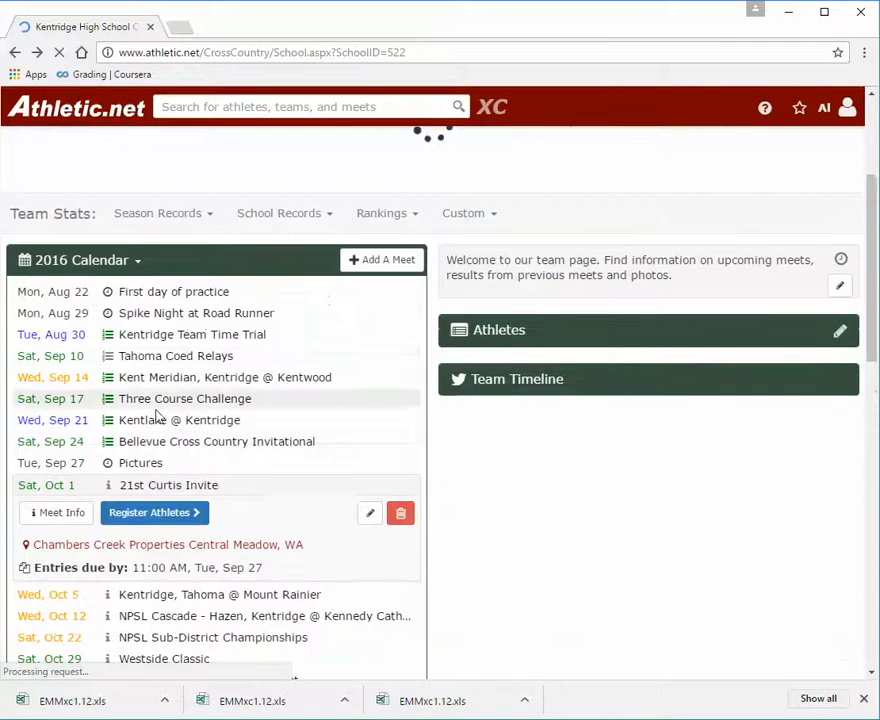
{"action": "left_click", "coordinate": [140, 424]}
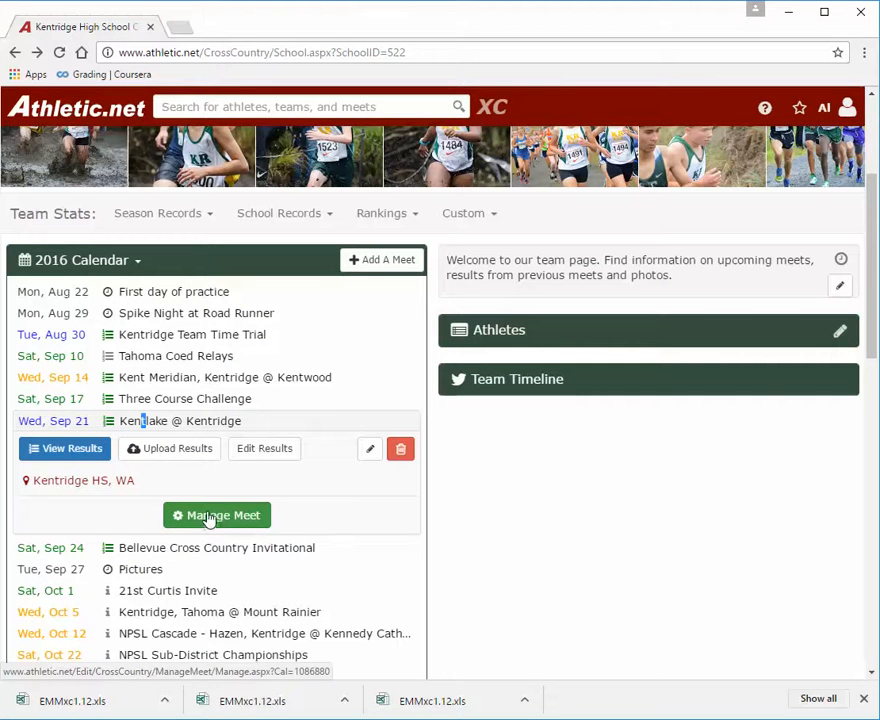
{"action": "left_click", "coordinate": [370, 451]}
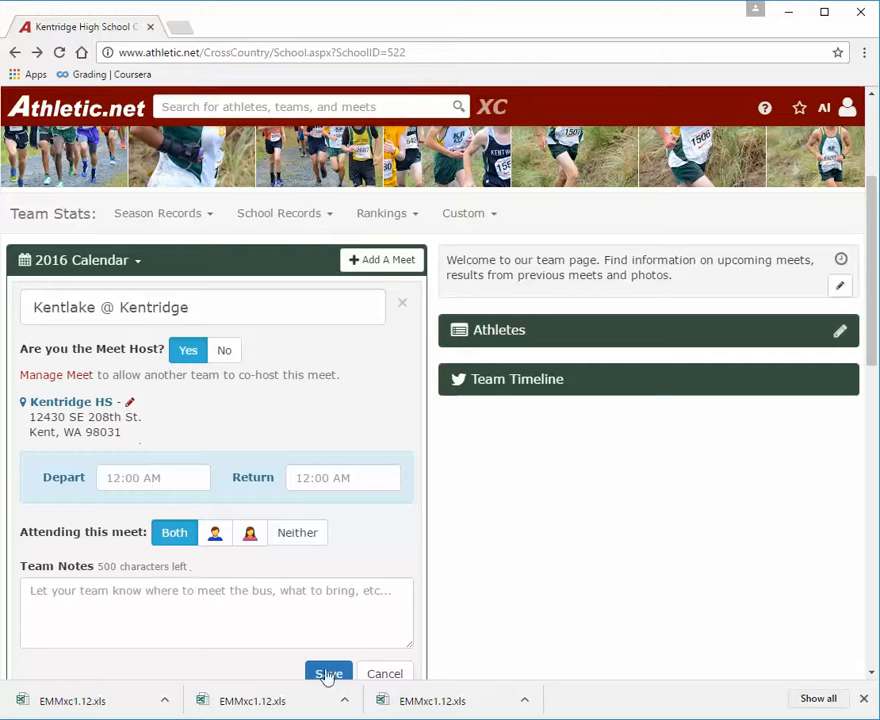
{"action": "left_click", "coordinate": [390, 675]}
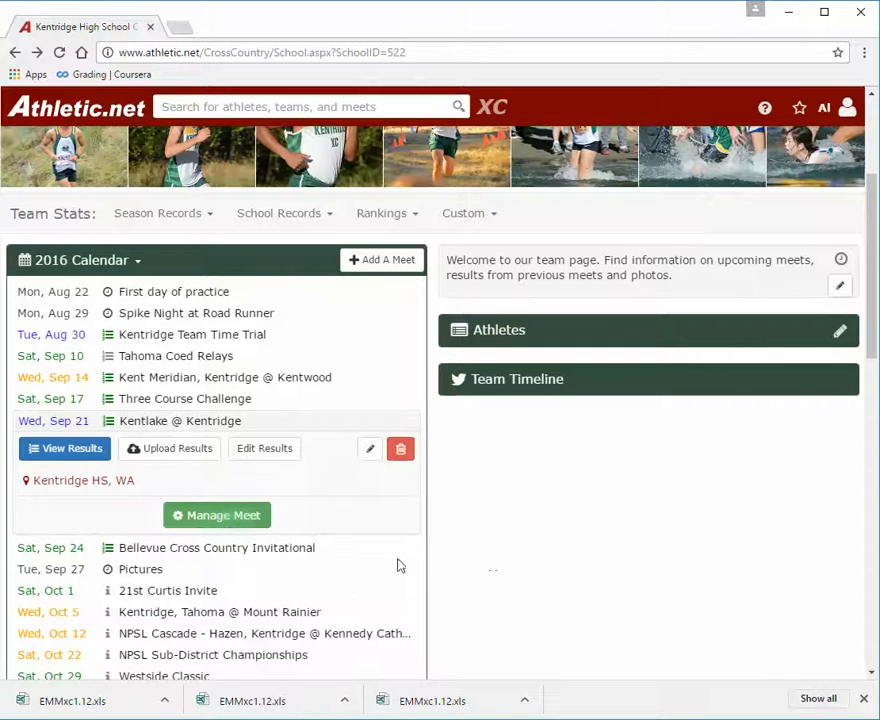
{"action": "left_click", "coordinate": [219, 517]}
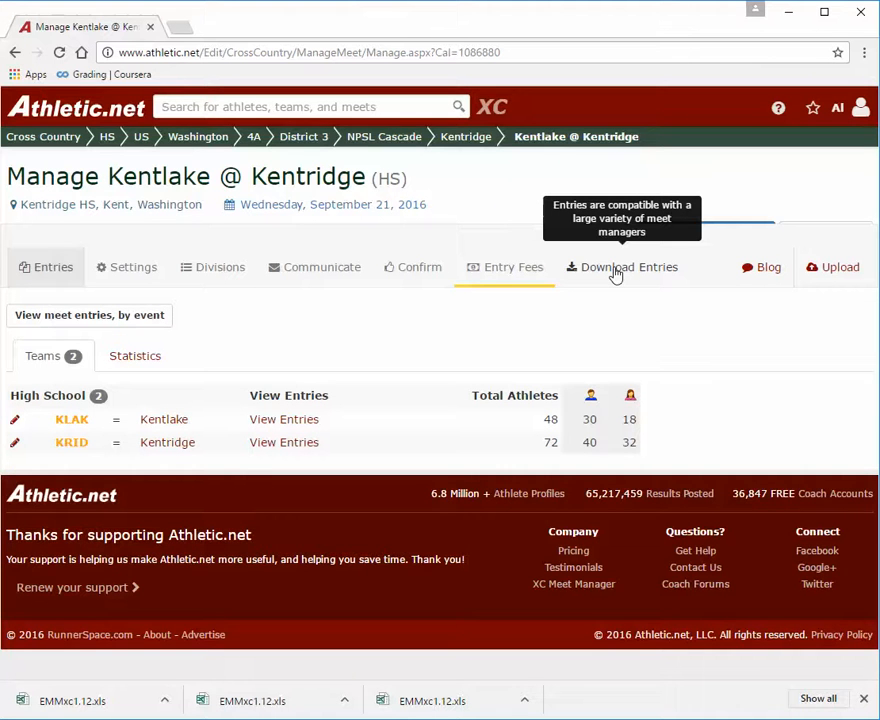
{"action": "left_click", "coordinate": [615, 272]}
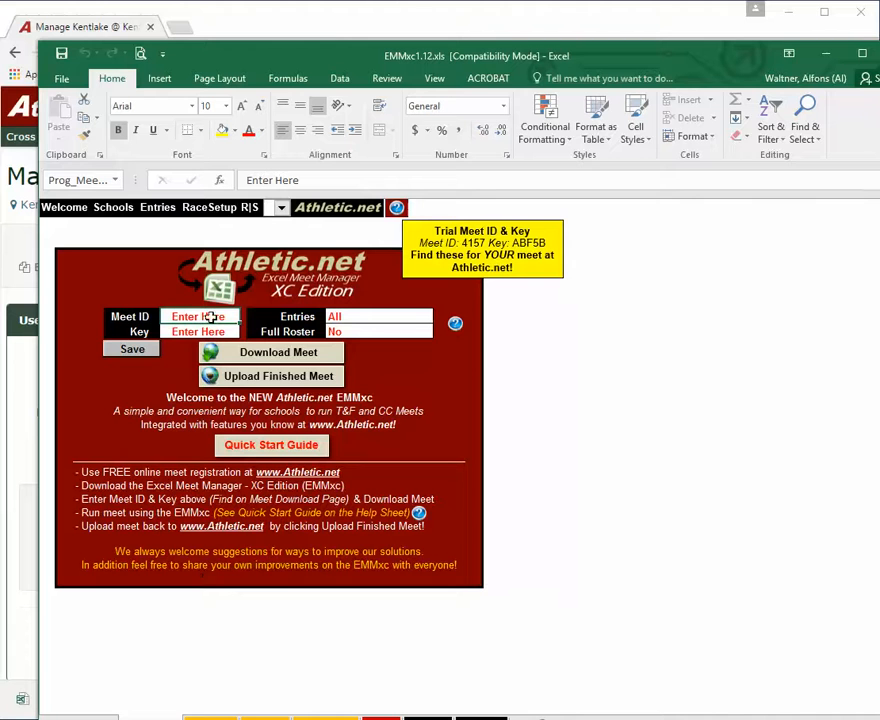
- Maximize Excel, enter meet ID 119819 and its key, set Full Roster to Yes, and download
{"action": "left_click_drag", "start_coordinate": [334, 53], "coordinate": [313, 35]}
{"action": "double_click", "coordinate": [313, 35]}
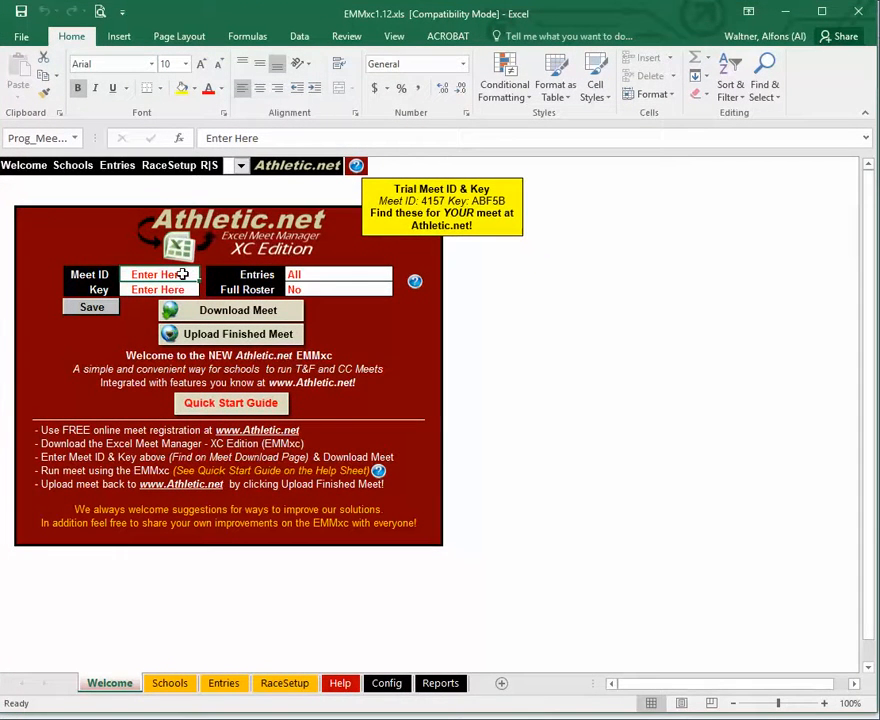
{"action": "type", "text": "119819"}
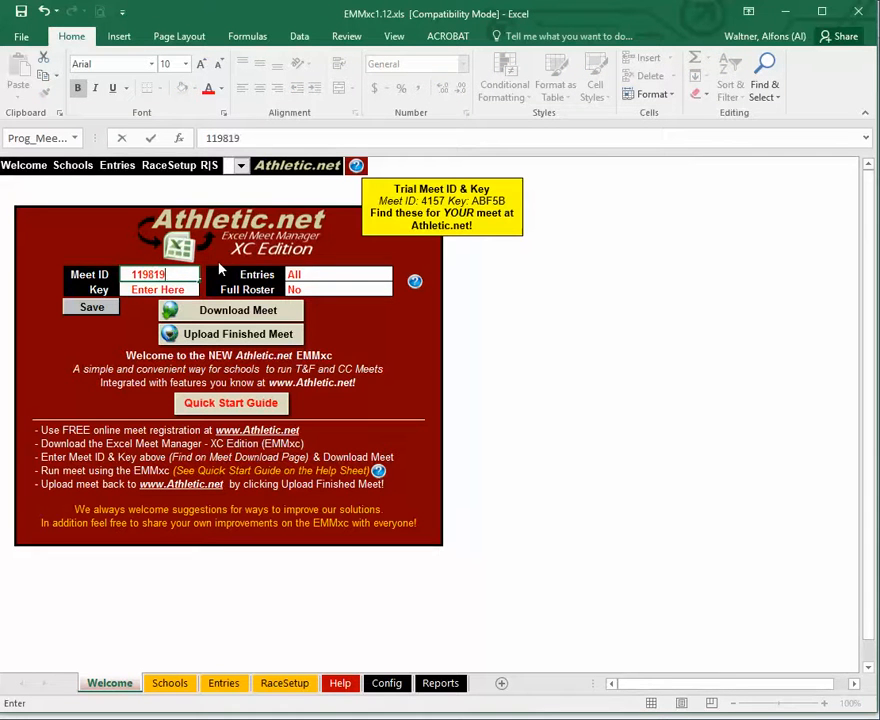
{"action": "left_click", "coordinate": [165, 289]}
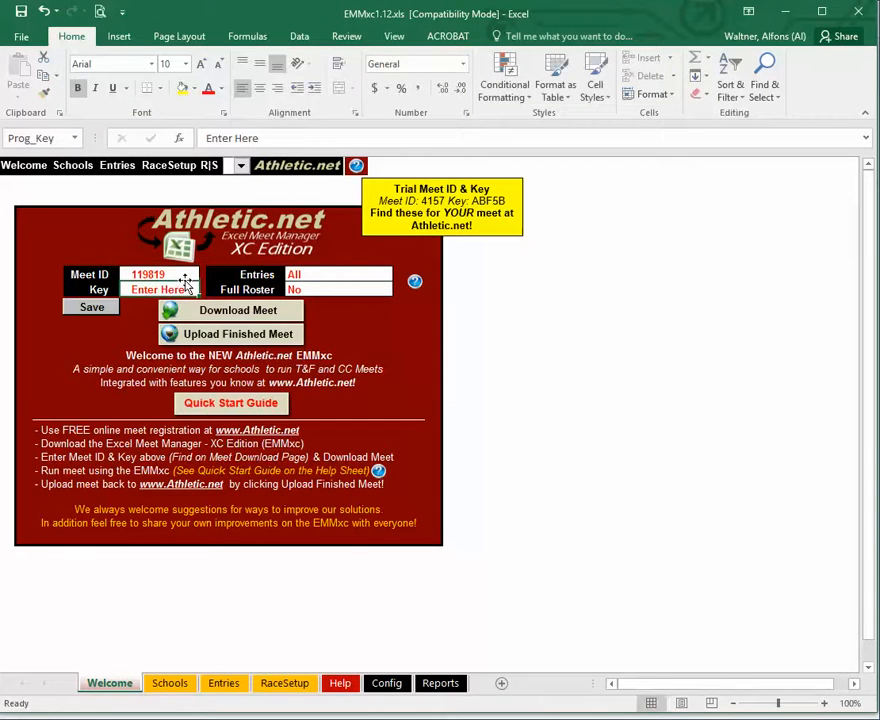
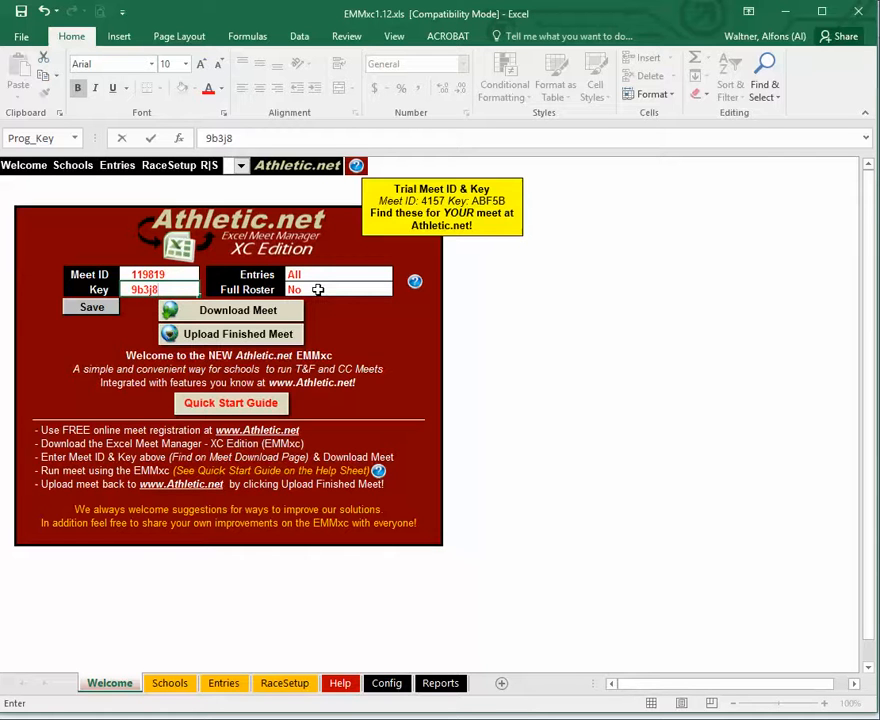
{"action": "left_click", "coordinate": [320, 289]}
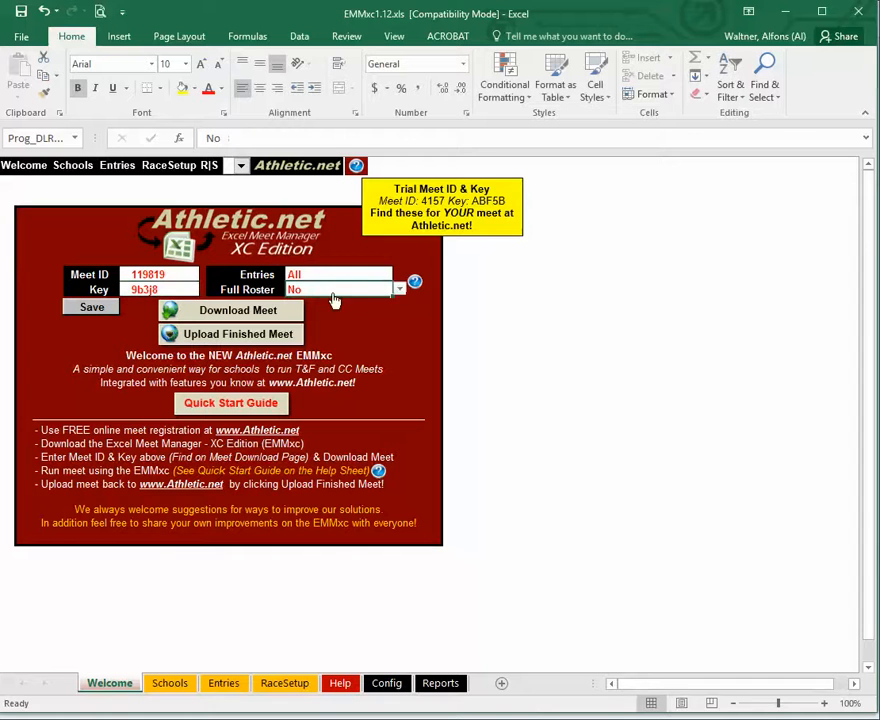
{"action": "left_click", "coordinate": [399, 290]}
{"action": "left_click", "coordinate": [350, 312]}
{"action": "left_click", "coordinate": [248, 311]}
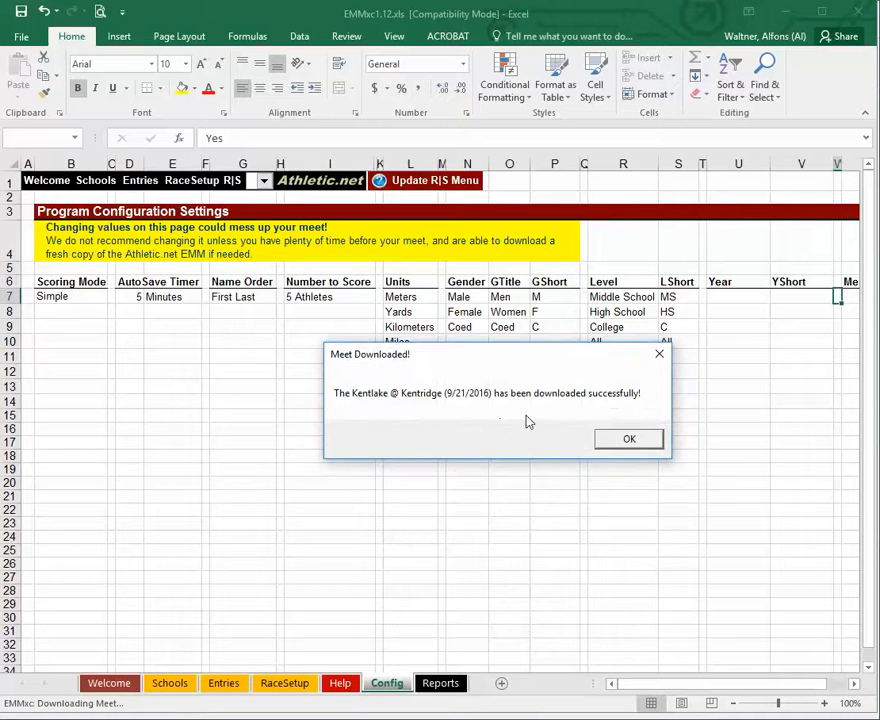
{"action": "left_click", "coordinate": [630, 441]}
- Look over the Schools, Entries and Races Setup sheets, ending on Setup Entries
{"action": "left_click", "coordinate": [170, 684]}
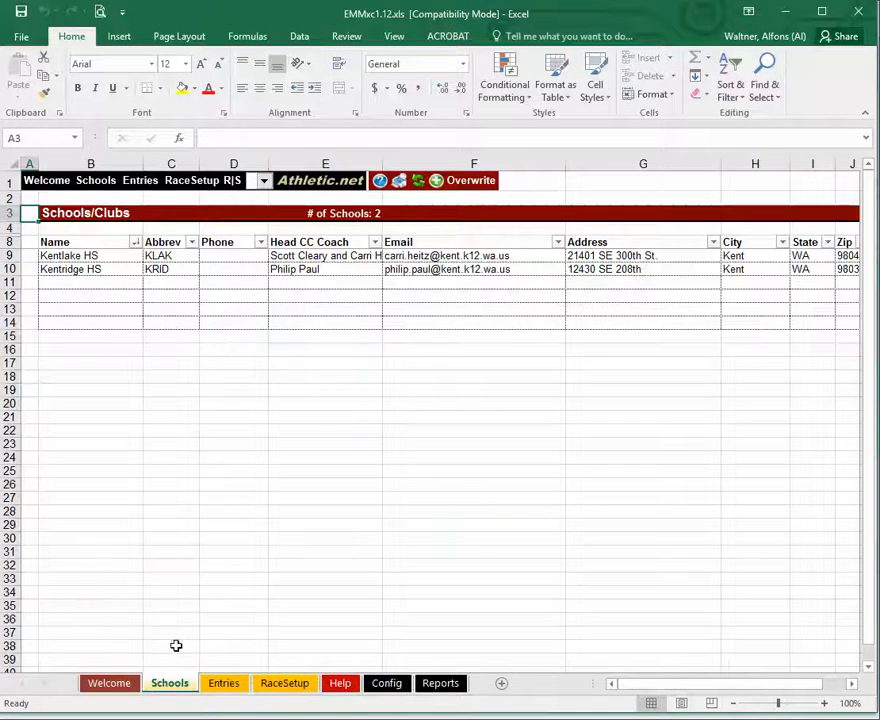
{"action": "left_click", "coordinate": [221, 686]}
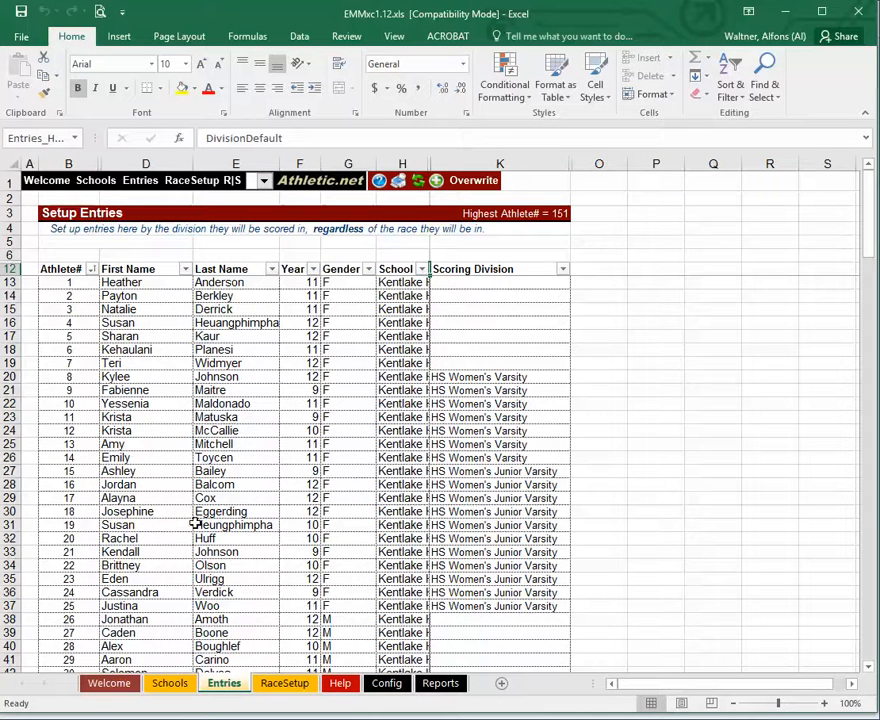
{"action": "left_click", "coordinate": [286, 684]}
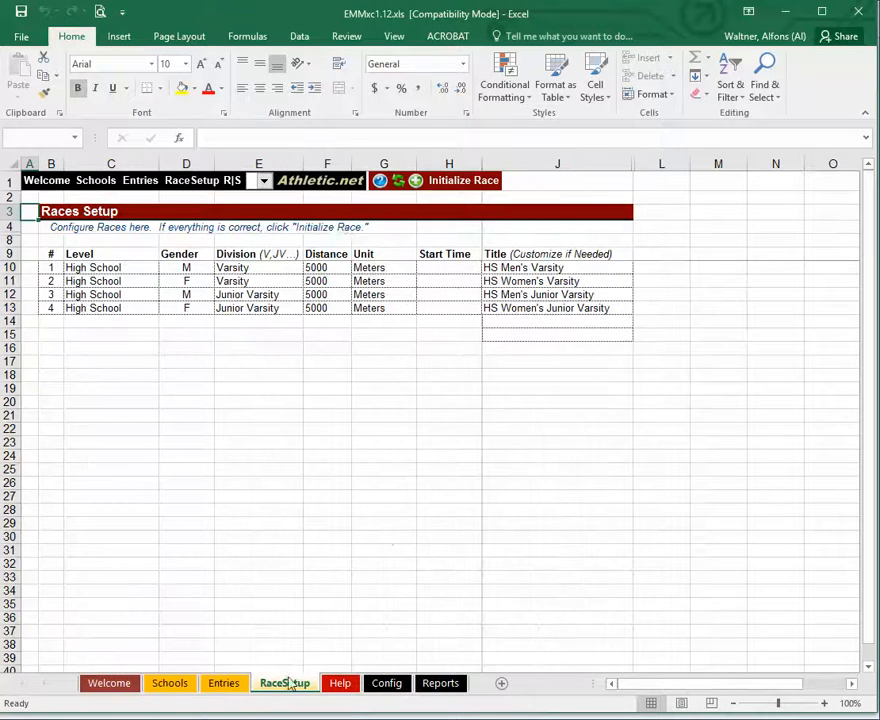
{"action": "left_click", "coordinate": [172, 688]}
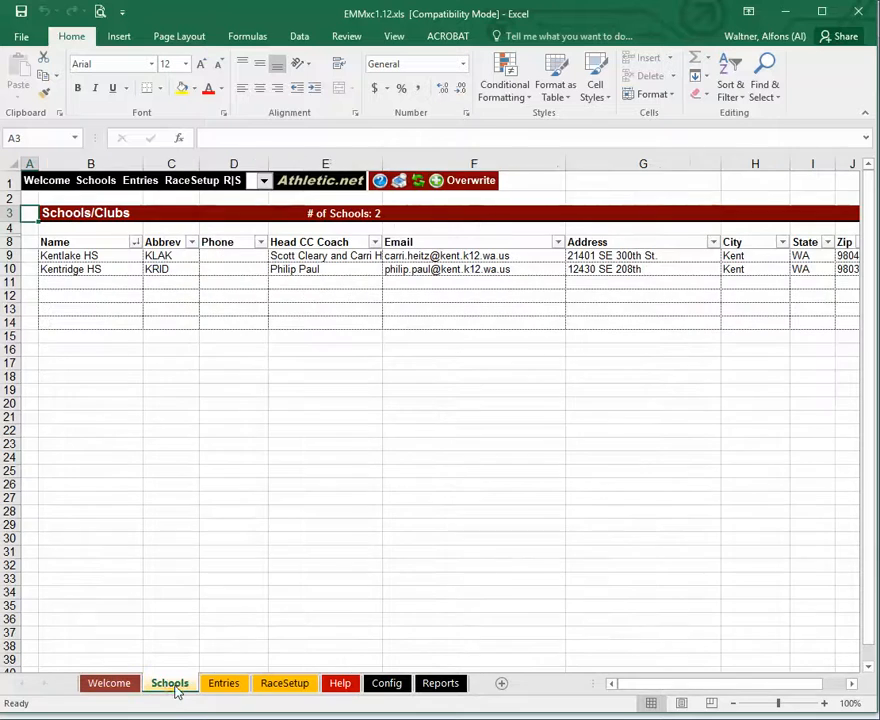
{"action": "left_click", "coordinate": [230, 692]}
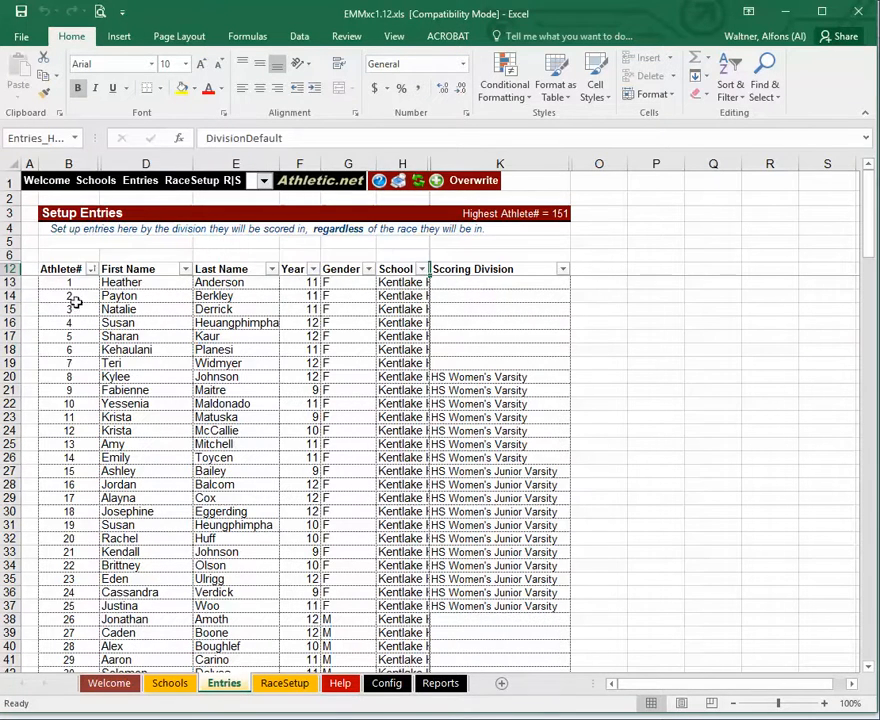
- Select the Kentlake athletes 1–71 on the Entries sheet, from B13 through row 83
{"action": "left_click_drag", "start_coordinate": [59, 282], "coordinate": [470, 687]}
{"action": "left_click_drag", "start_coordinate": [470, 686], "coordinate": [448, 553]}
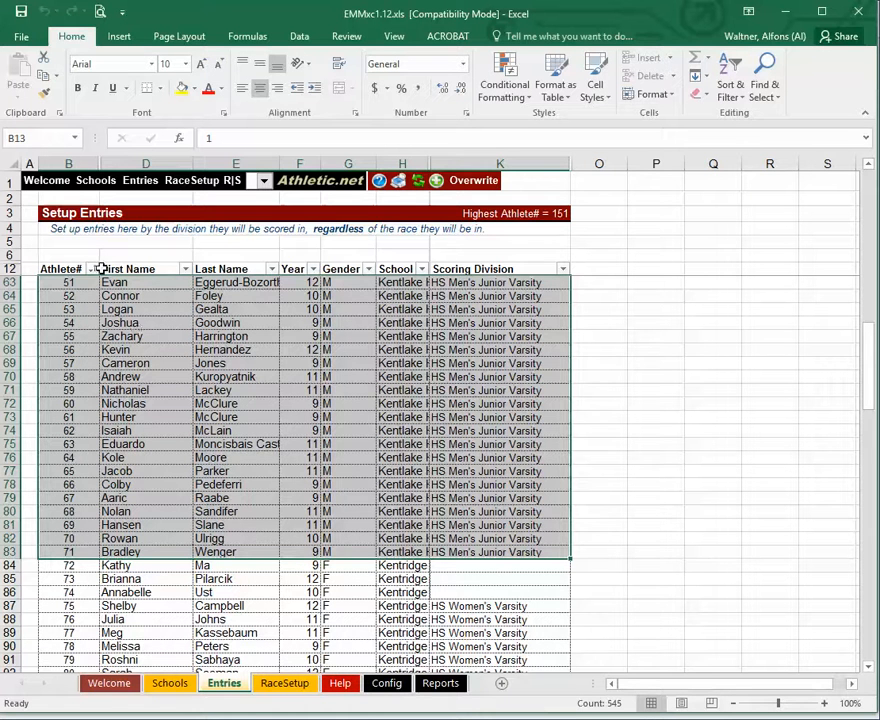
{"action": "left_click", "coordinate": [22, 38]}
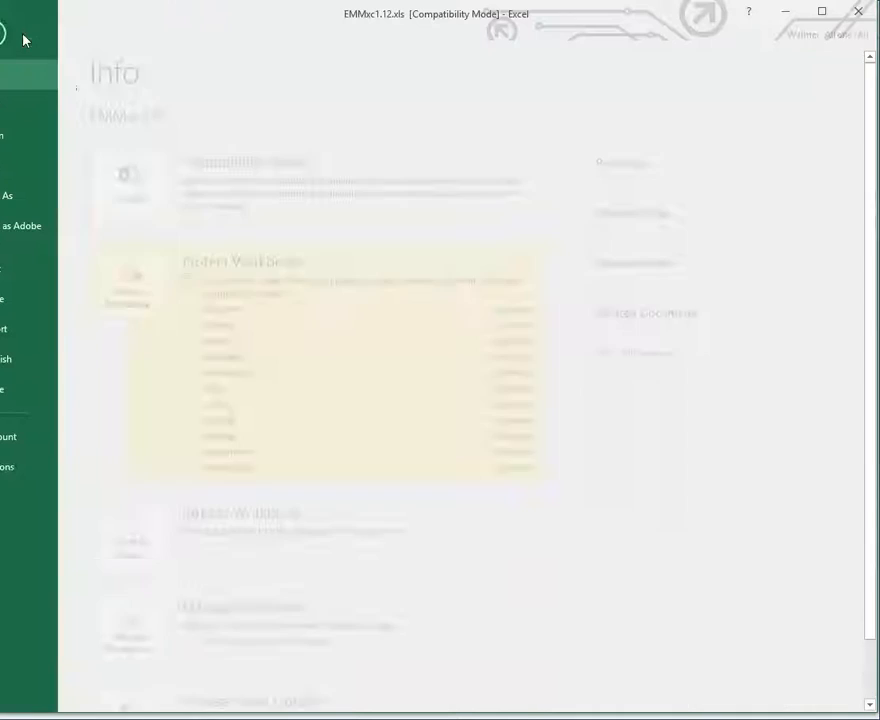
- Create a new blank workbook with the title Kentlake Entries in A1
{"action": "left_click", "coordinate": [29, 107]}
{"action": "left_click", "coordinate": [204, 294]}
{"action": "type", "text": "Kentlake Entries"}
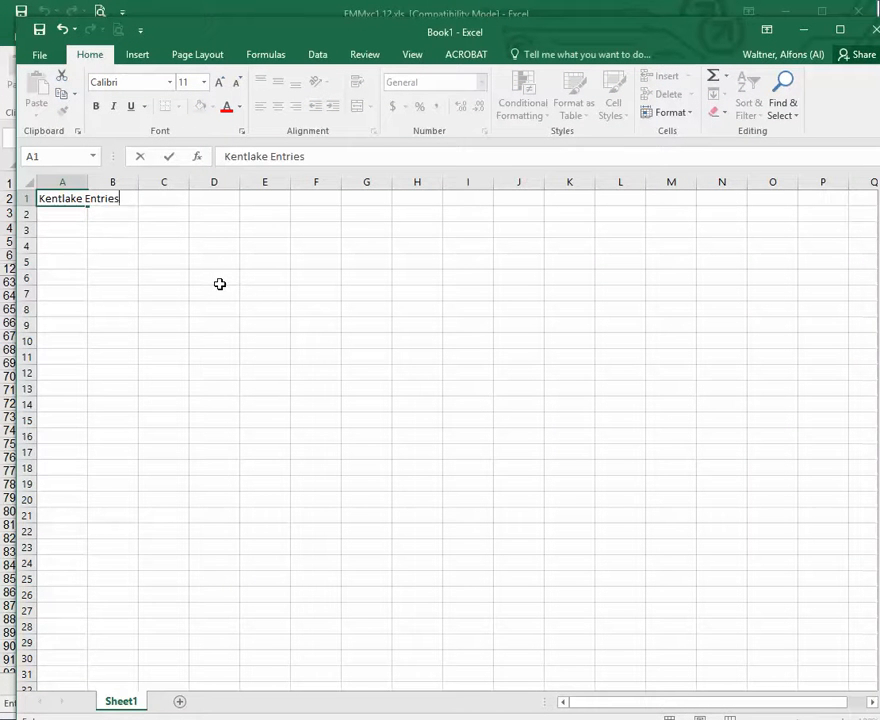
{"action": "left_click", "coordinate": [104, 244]}
- Copy the selected Kentlake entries to A3, keeping the existing names in every conflict prompt
{"action": "left_click", "coordinate": [78, 234]}
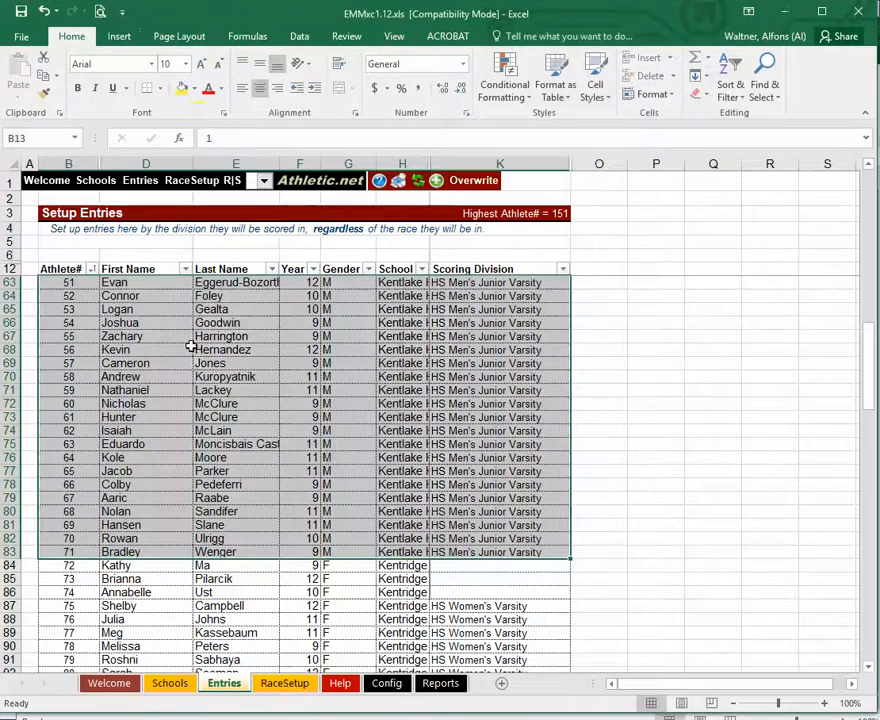
{"action": "right_click", "coordinate": [202, 357]}
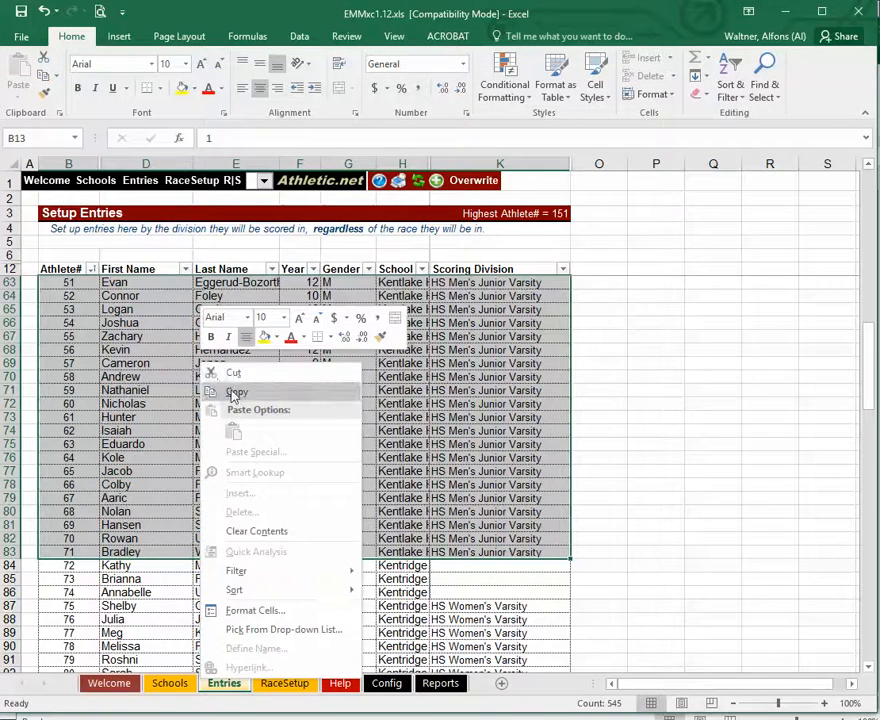
{"action": "left_click", "coordinate": [226, 390]}
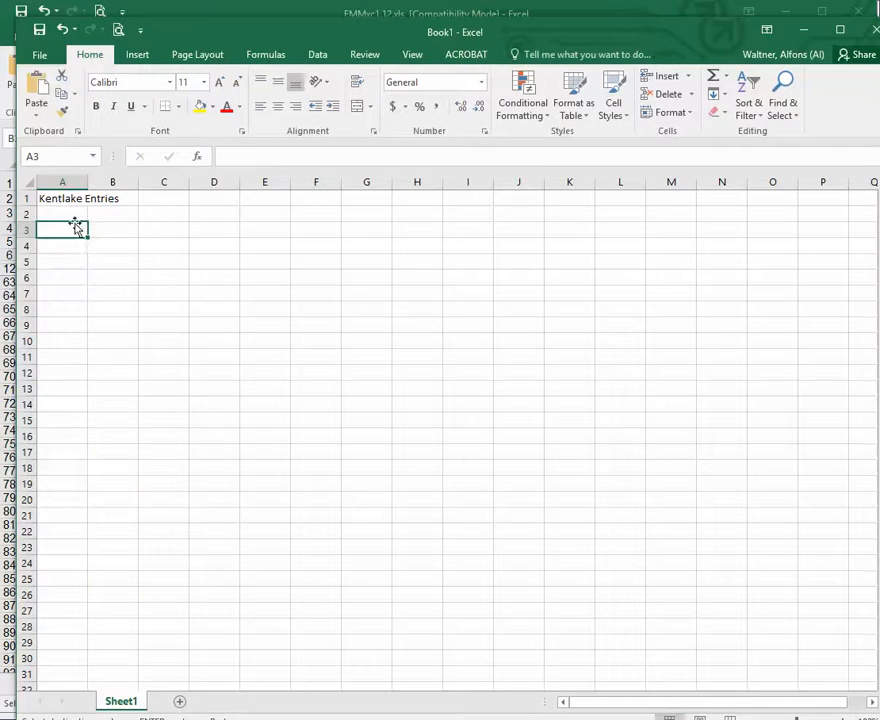
{"action": "right_click", "coordinate": [78, 229]}
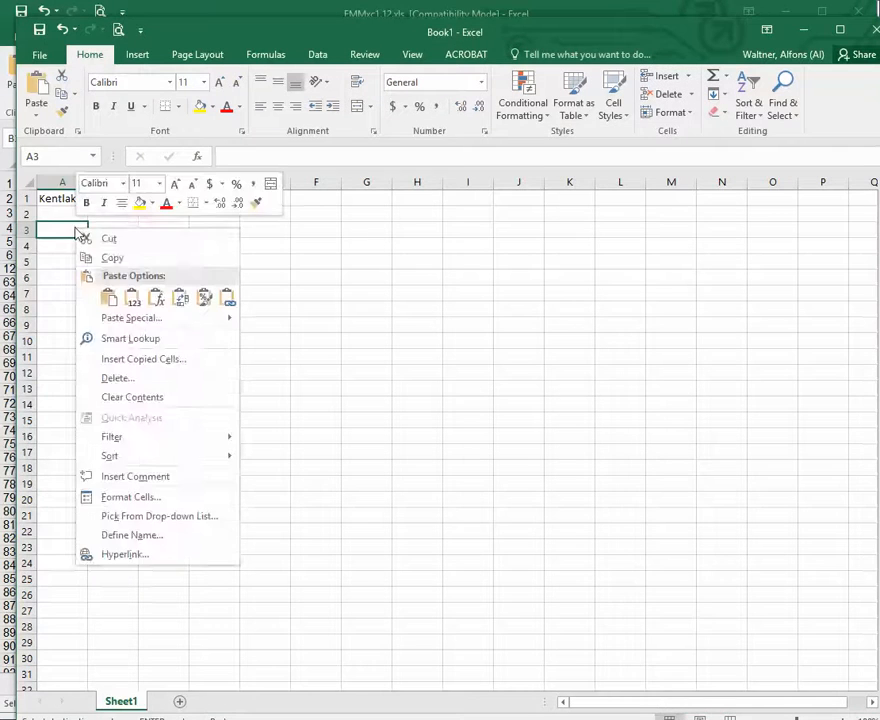
{"action": "left_click", "coordinate": [110, 297]}
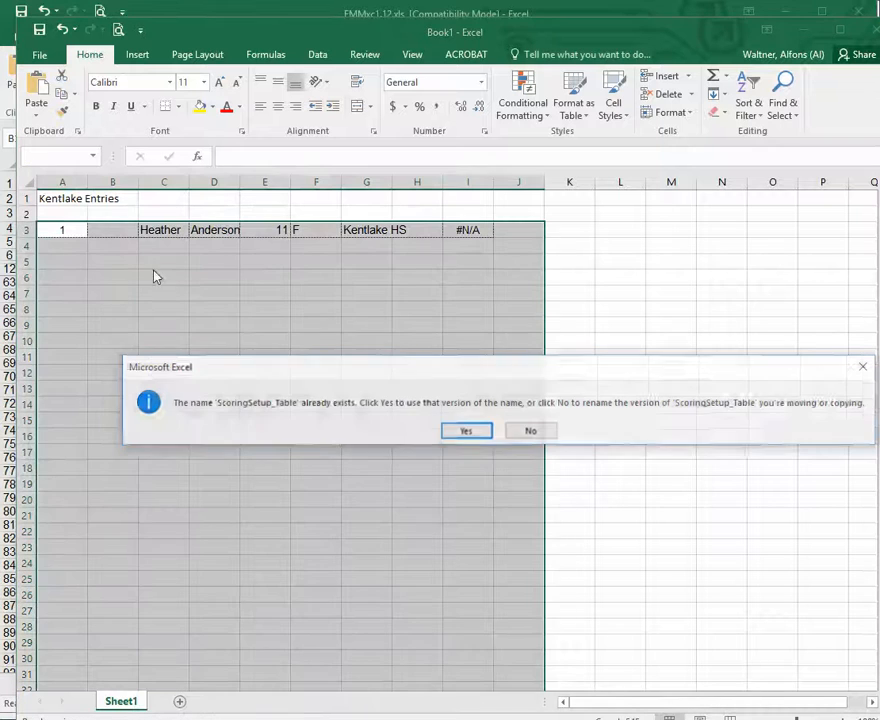
{"action": "left_click", "coordinate": [480, 435]}
{"action": "left_click", "coordinate": [480, 435]}
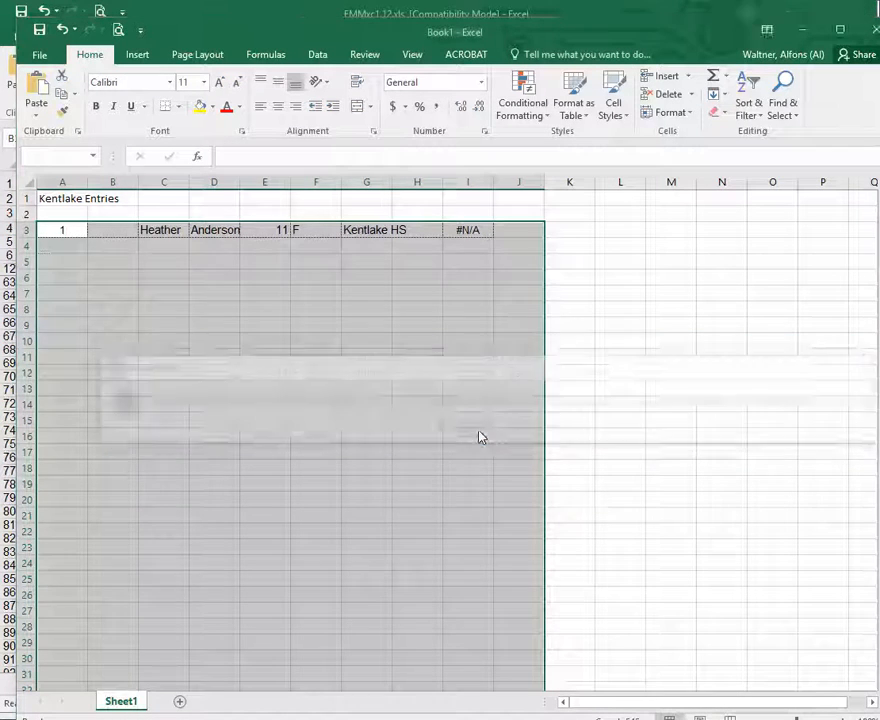
{"action": "left_click", "coordinate": [480, 435]}
{"action": "left_click", "coordinate": [480, 435]}
{"action": "left_click", "coordinate": [480, 435]}
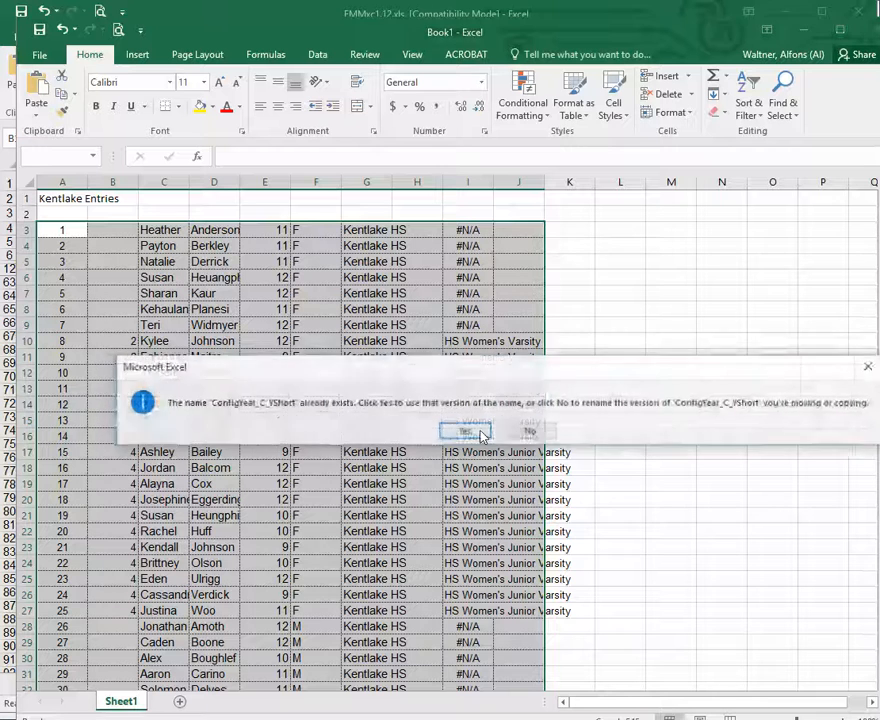
{"action": "left_click", "coordinate": [480, 435]}
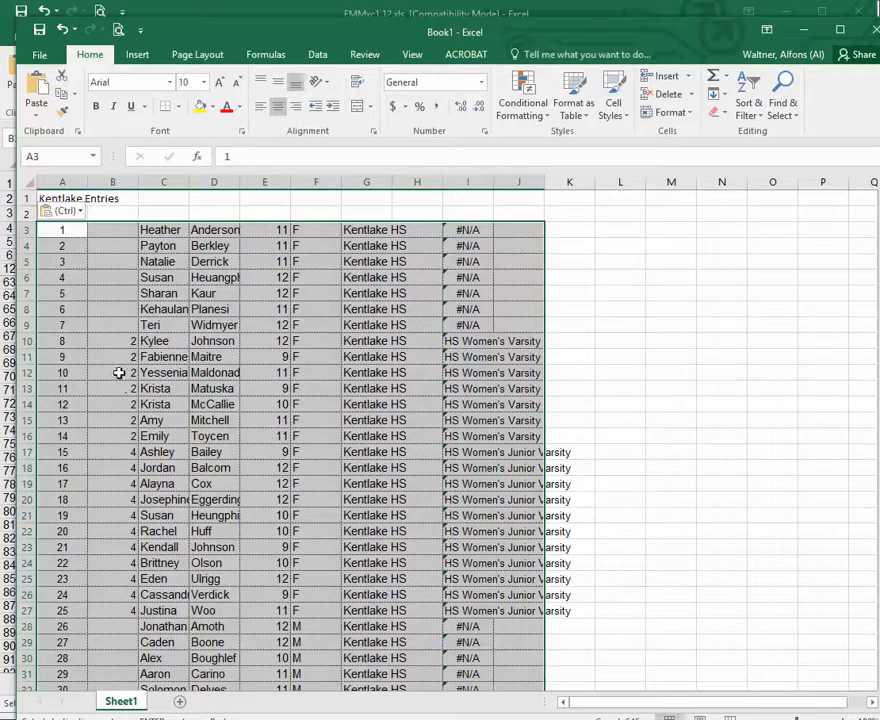
- Hide column B of the pasted Kentlake entries
{"action": "left_click_drag", "start_coordinate": [137, 178], "coordinate": [86, 184]}
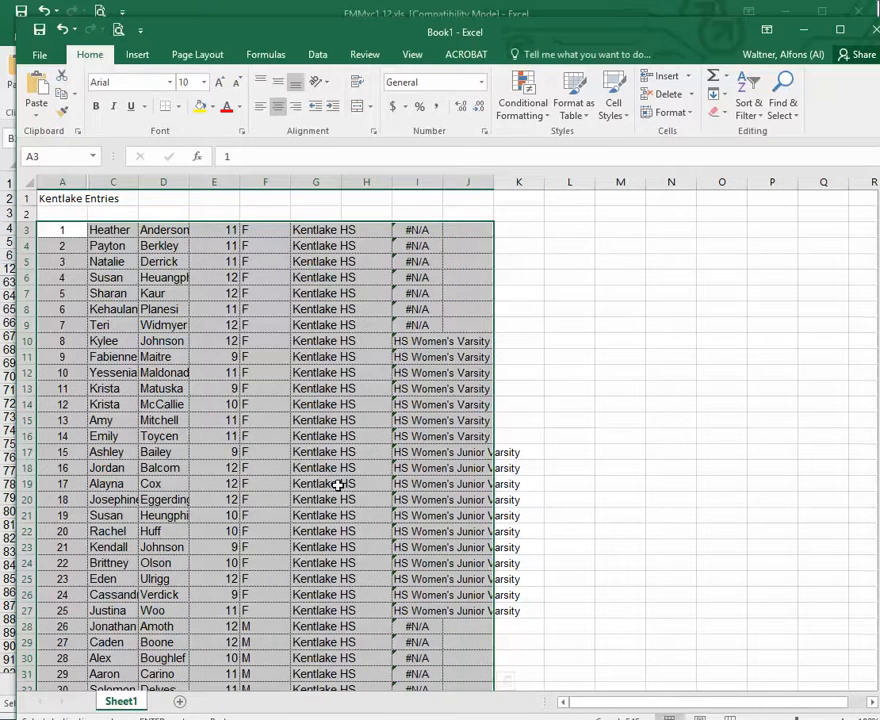
{"action": "scroll", "coordinate": [347, 484], "scroll_direction": "down", "scroll_amount": 15}
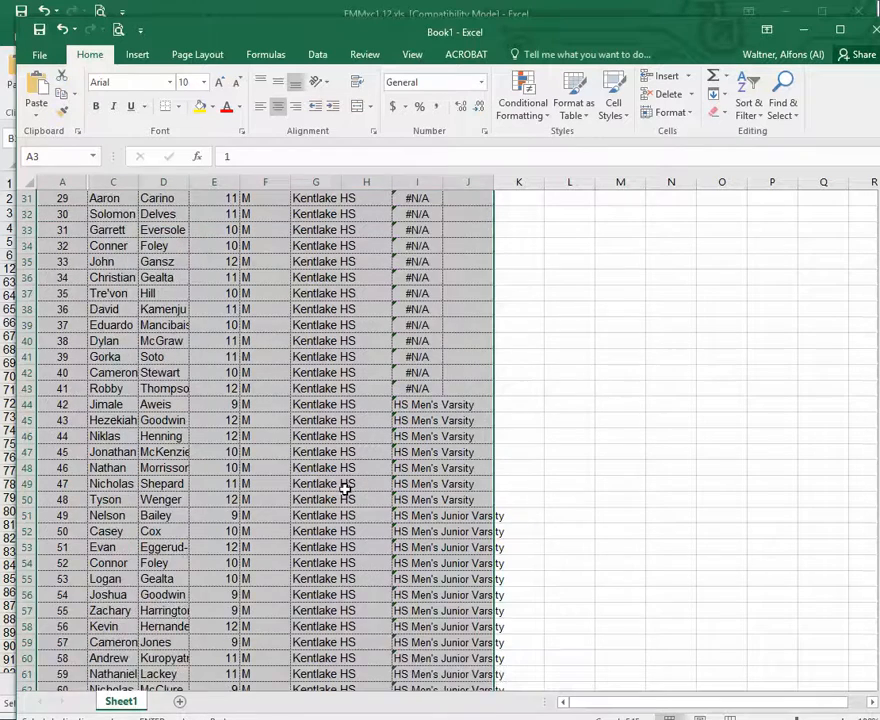
{"action": "scroll", "coordinate": [39, 526], "scroll_direction": "up", "scroll_amount": 6}
- Close Book1 without saving and return to the Races Setup sheet of EMMxc1.12
{"action": "left_click", "coordinate": [874, 33]}
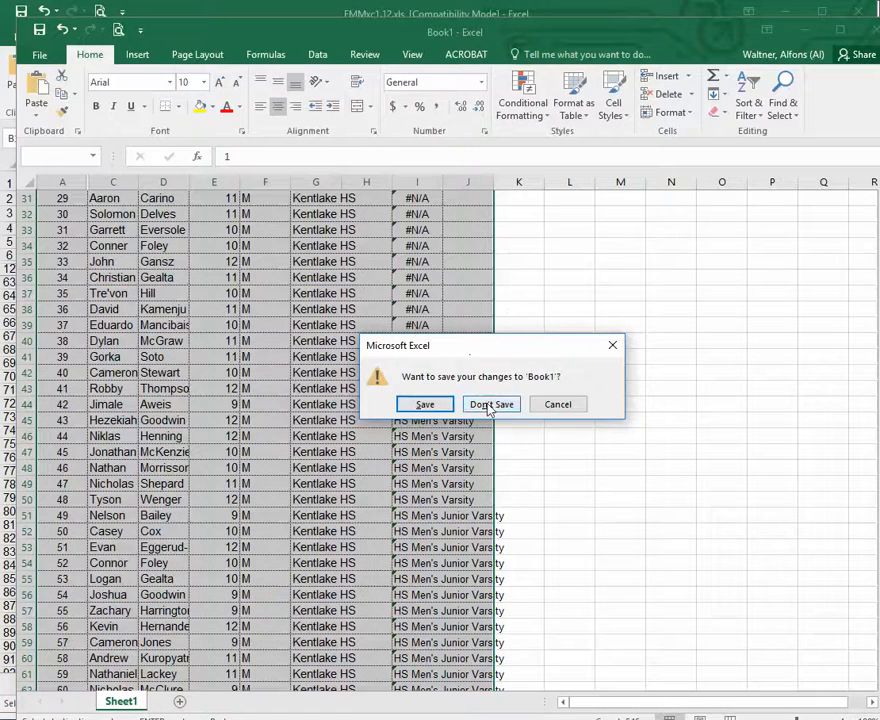
{"action": "left_click", "coordinate": [490, 405]}
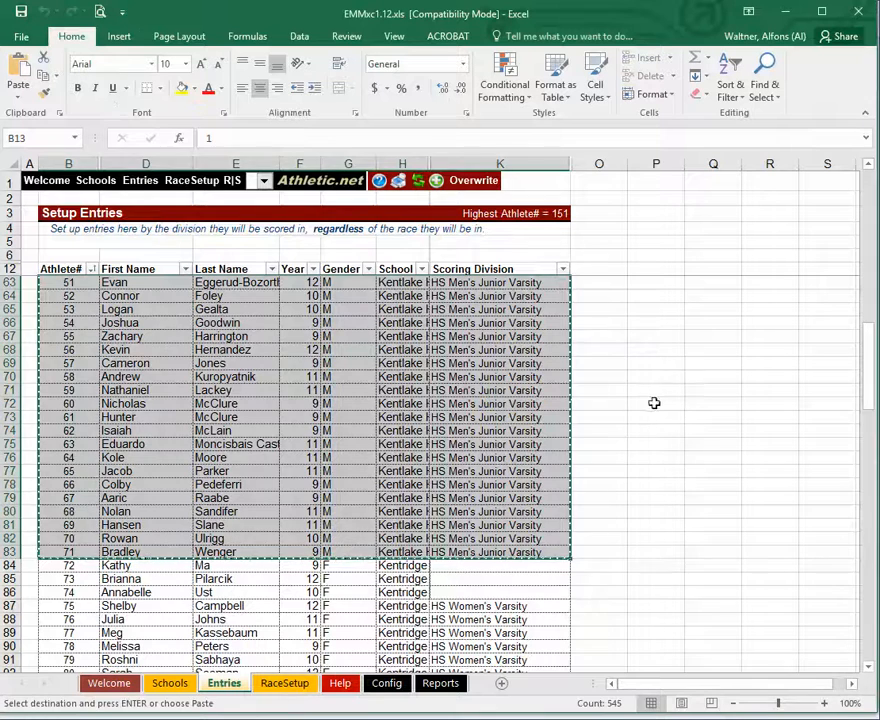
{"action": "left_click", "coordinate": [660, 405]}
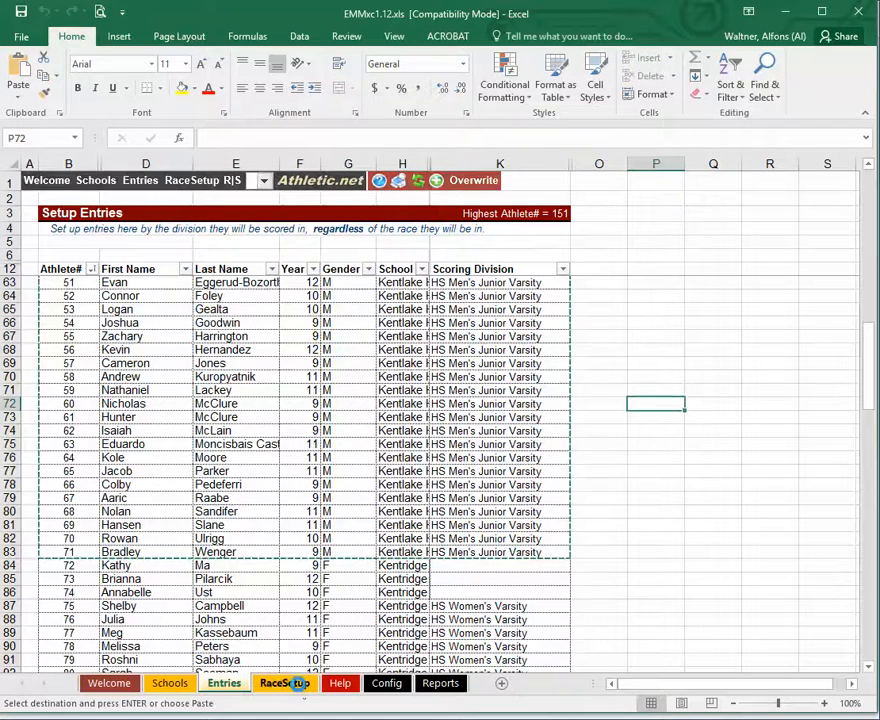
{"action": "left_click", "coordinate": [288, 684]}
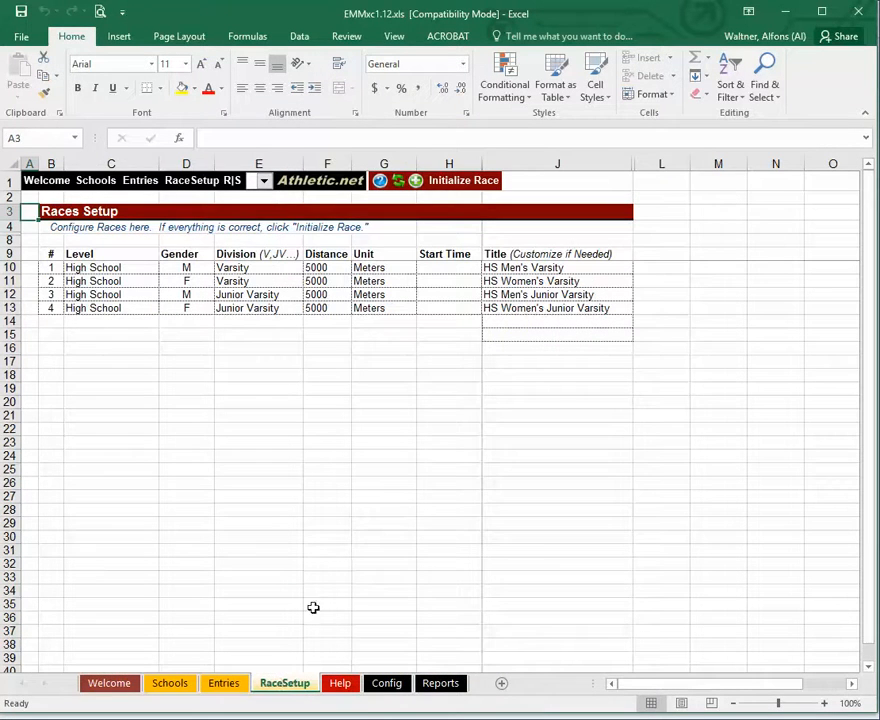
- Run Initialize Race for races 1 and 2 from the Races Setup sheet
{"action": "left_click", "coordinate": [456, 185]}
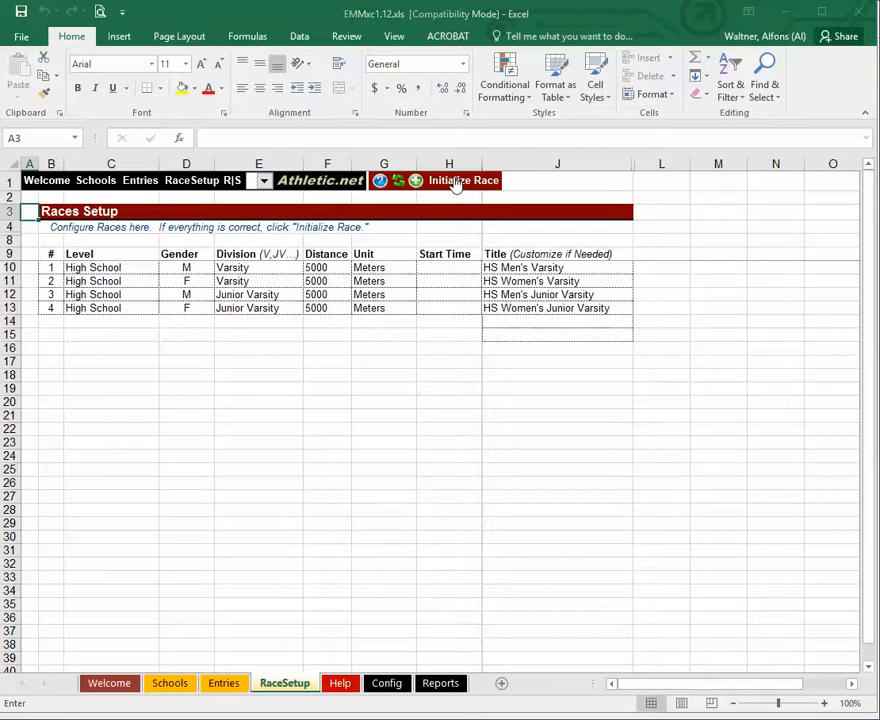
{"action": "type", "text": "1"}
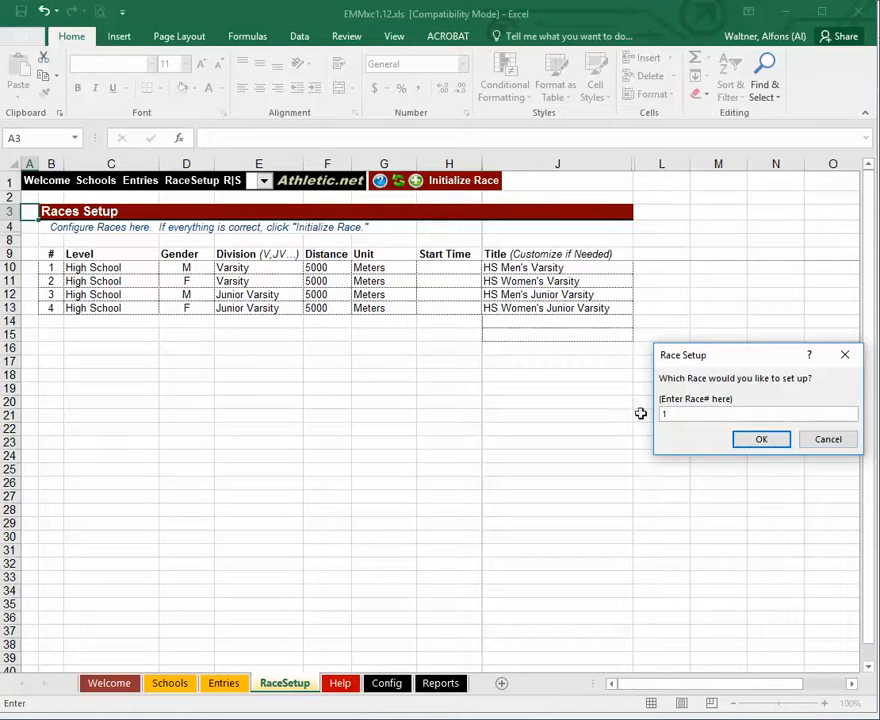
{"action": "left_click", "coordinate": [760, 440]}
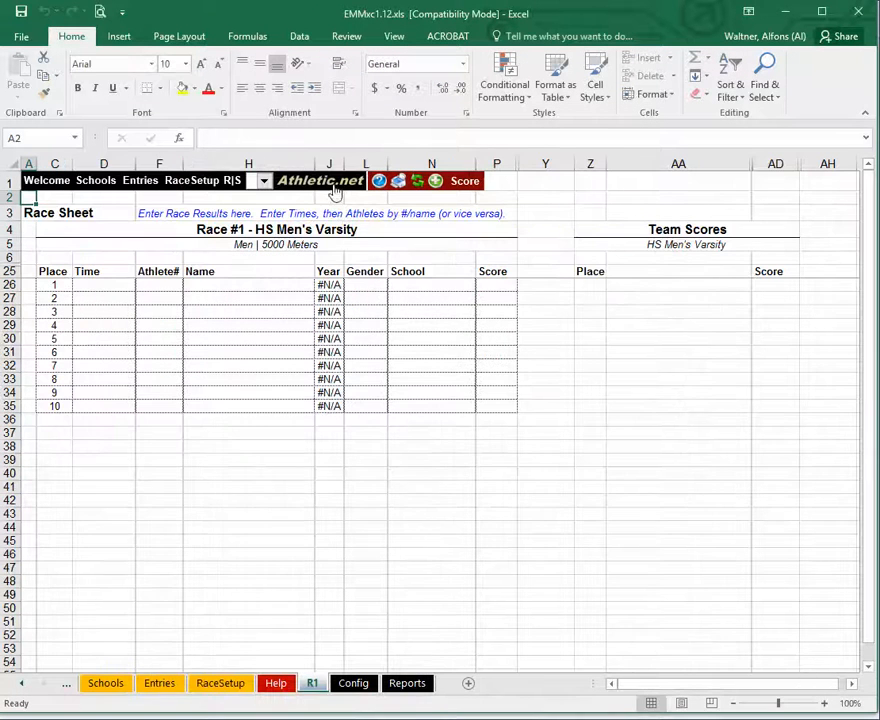
{"action": "left_click", "coordinate": [234, 689]}
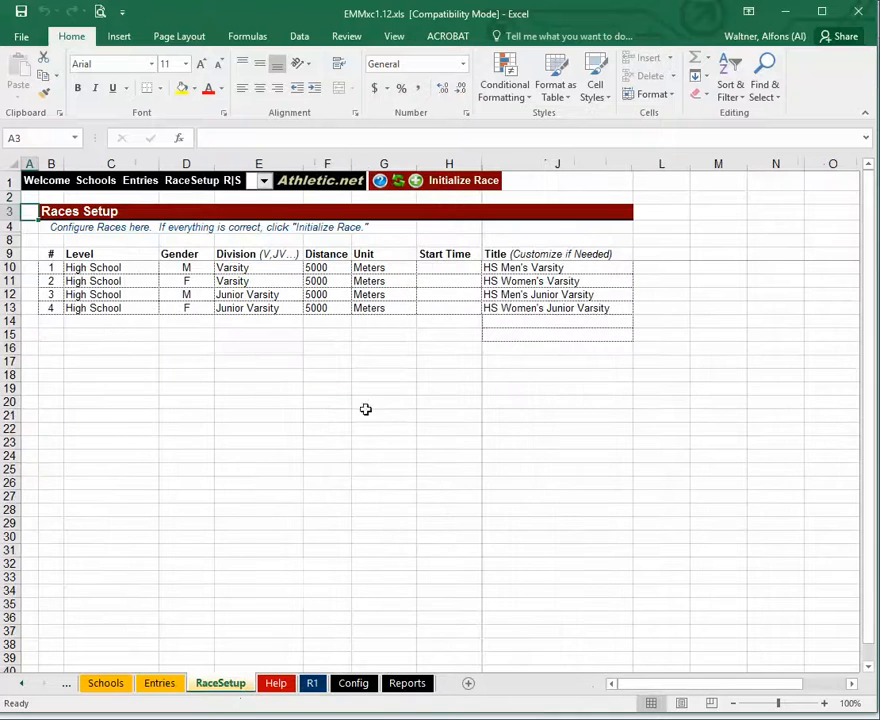
{"action": "left_click", "coordinate": [457, 188]}
{"action": "type", "text": "2"}
{"action": "left_click", "coordinate": [760, 440]}
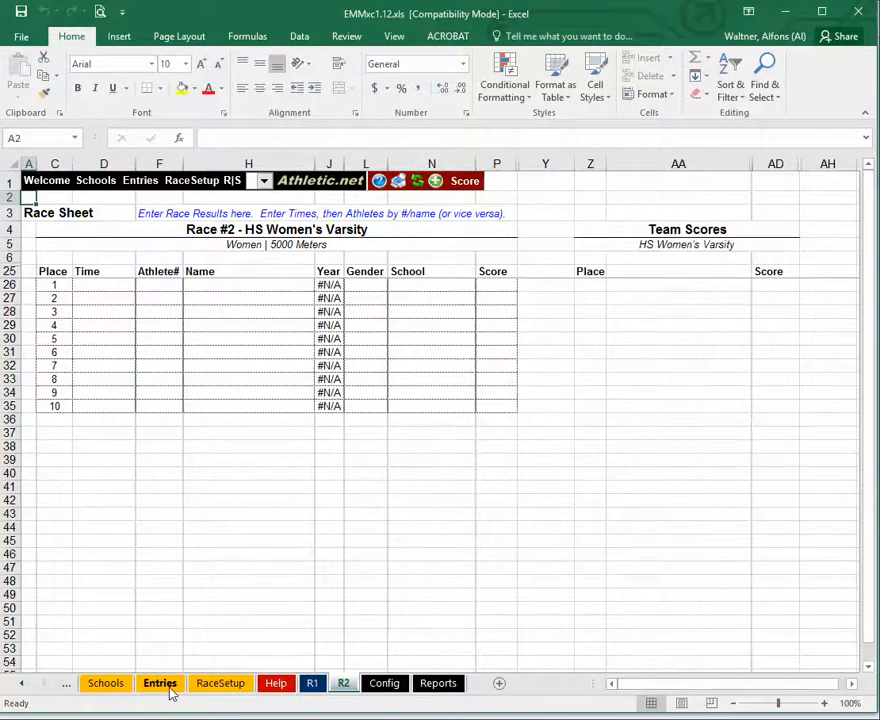
{"action": "left_click", "coordinate": [234, 688]}
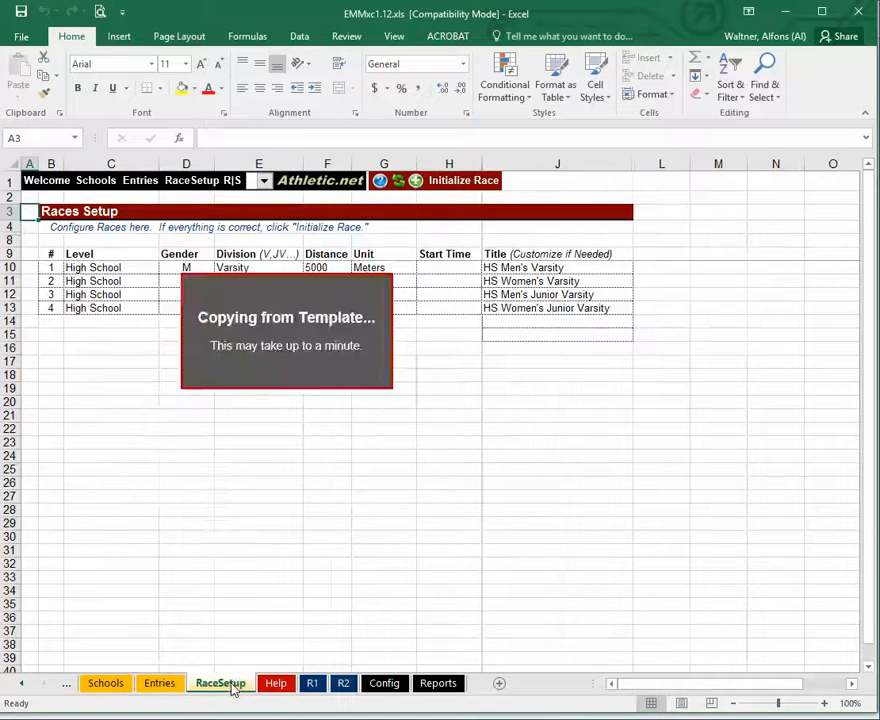
- Initialize two more races, including race 4 HS Women's Junior Varsity, then review sheets R2 and R4
{"action": "left_click", "coordinate": [446, 184]}
{"action": "type", "text": "1"}
{"action": "left_click", "coordinate": [762, 437]}
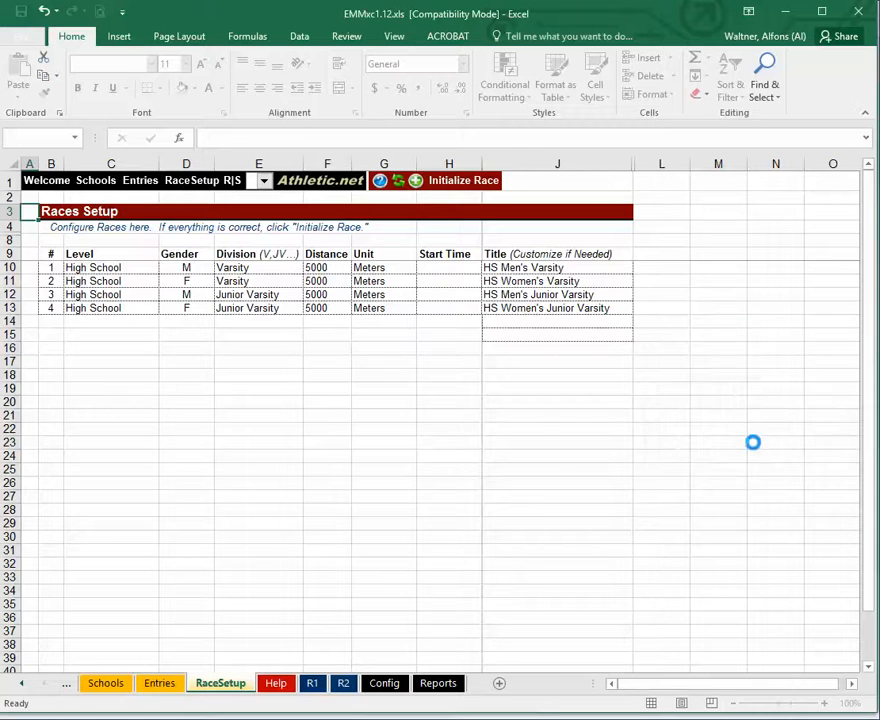
{"action": "left_click", "coordinate": [176, 688]}
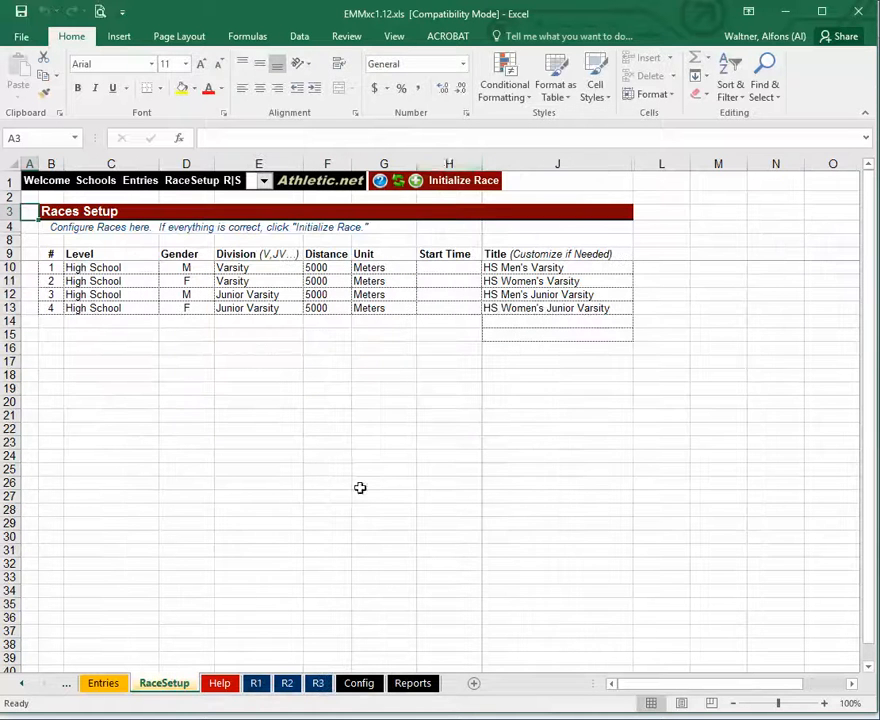
{"action": "left_click", "coordinate": [449, 188]}
{"action": "type", "text": "4"}
{"action": "left_click", "coordinate": [748, 441]}
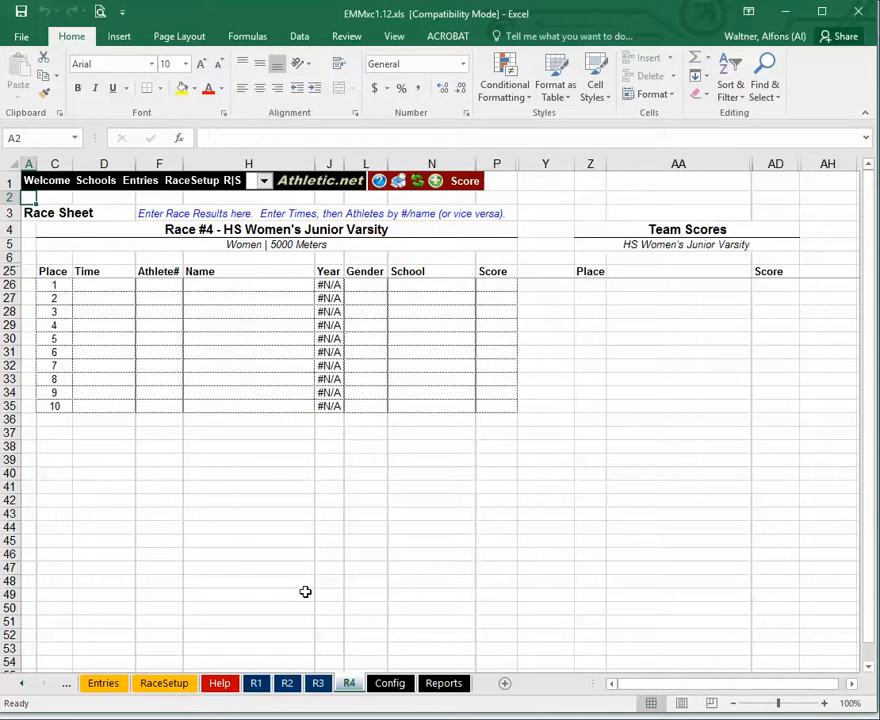
{"action": "left_click", "coordinate": [286, 684]}
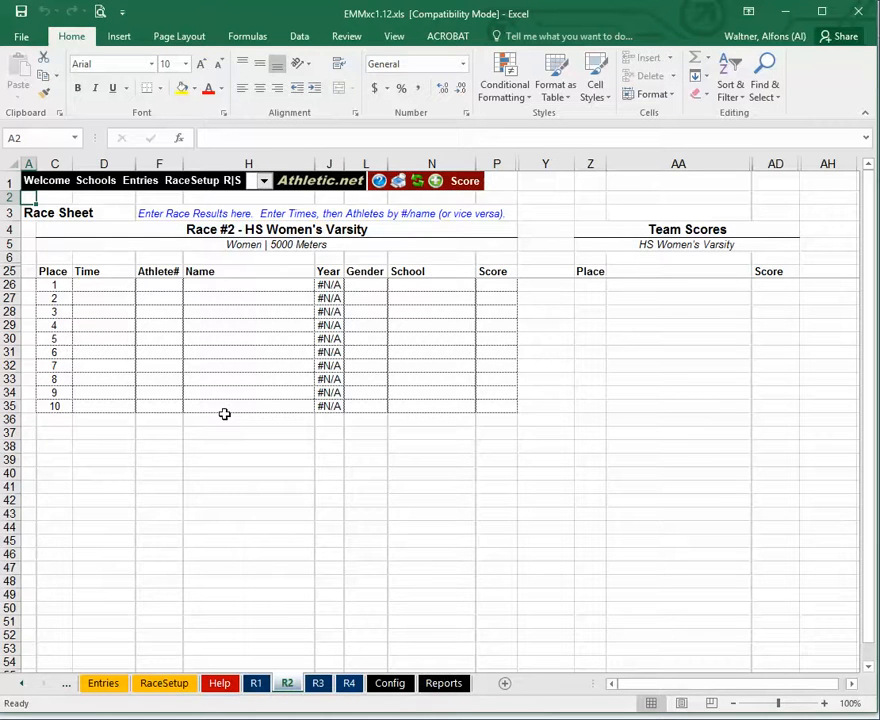
{"action": "left_click", "coordinate": [348, 684]}
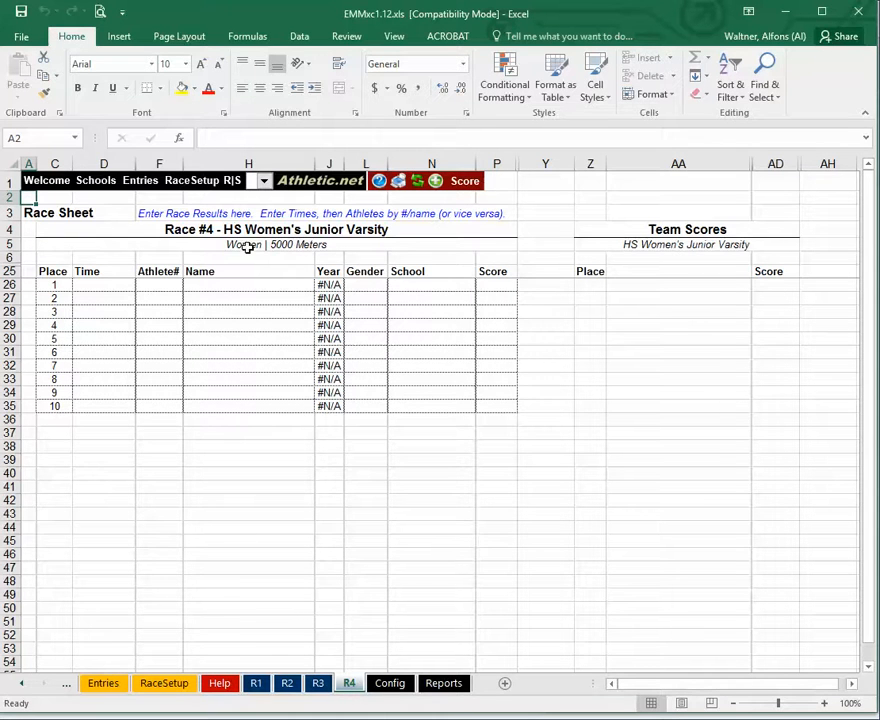
- Open KR vs KL.xls from the Recent list on the File > Open page
{"action": "left_click", "coordinate": [28, 36]}
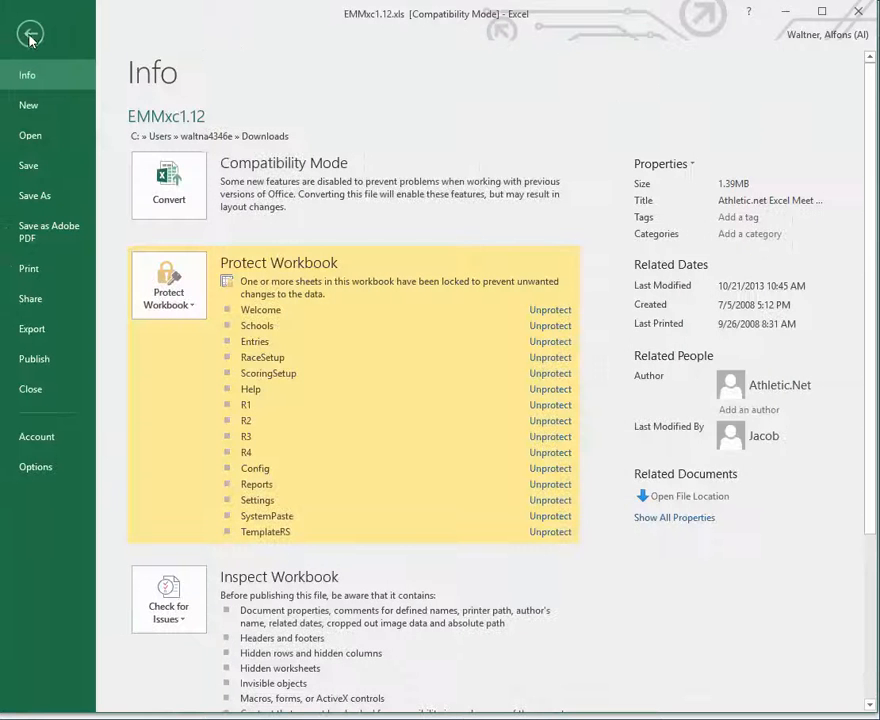
{"action": "left_click", "coordinate": [32, 137]}
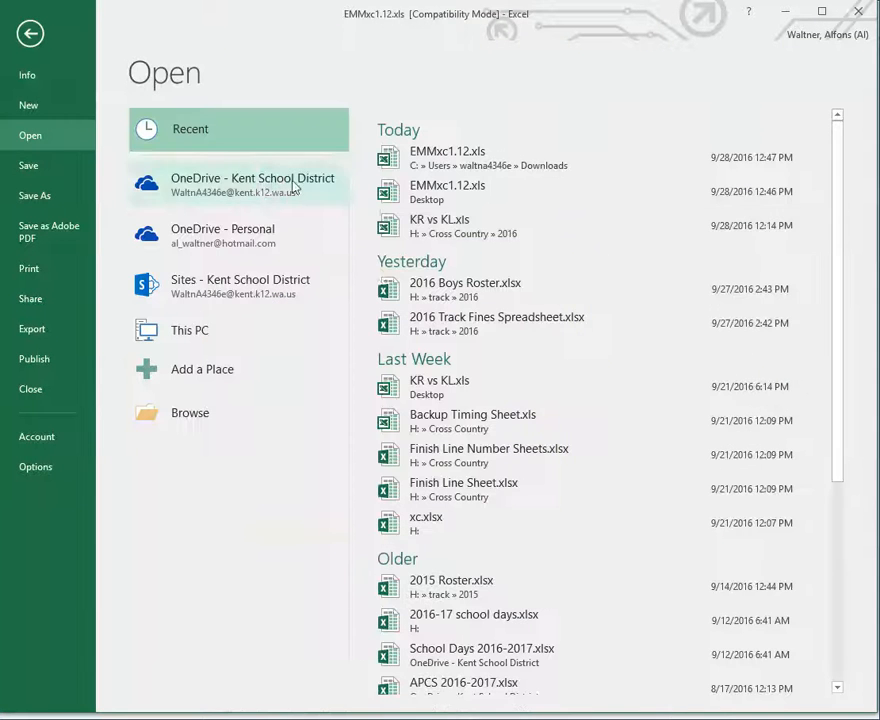
{"action": "left_click", "coordinate": [430, 230]}
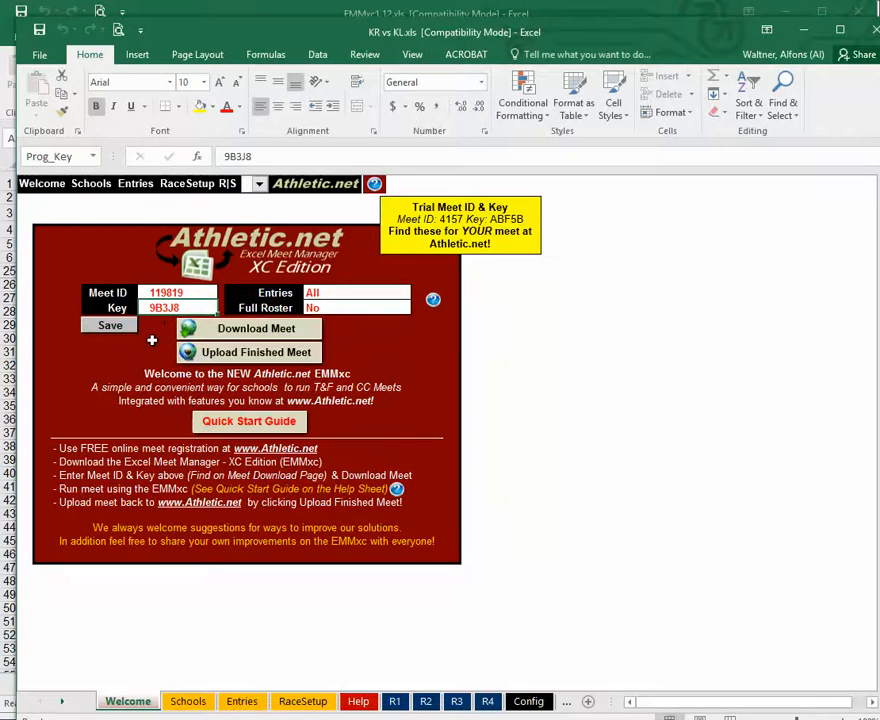
- Review race sheets R1–R4 and their Team Scores tables, ending on R1 HS Men's Varsity
{"action": "left_click", "coordinate": [400, 703]}
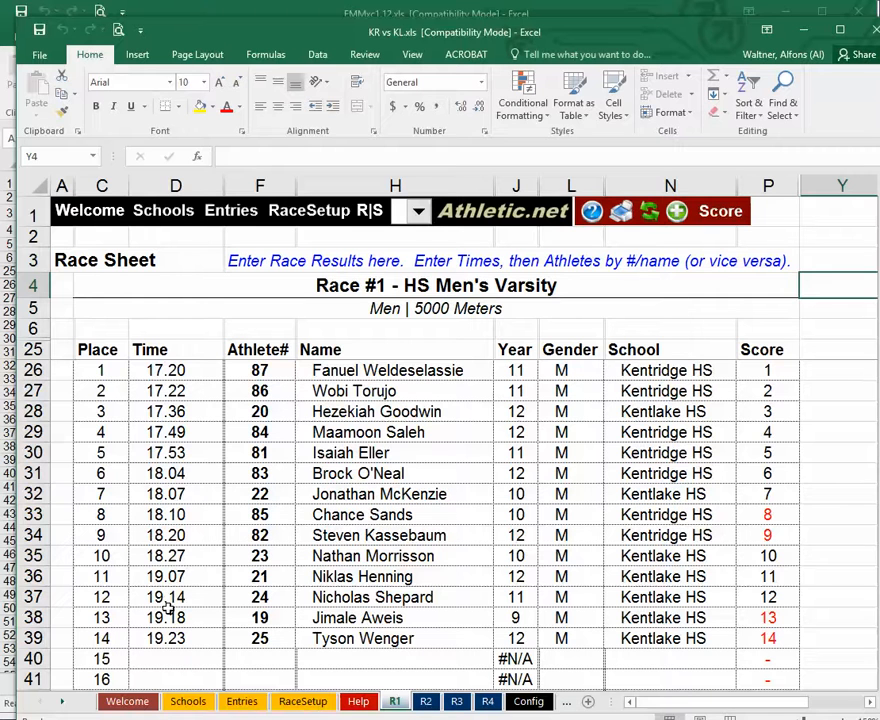
{"action": "left_click", "coordinate": [425, 701]}
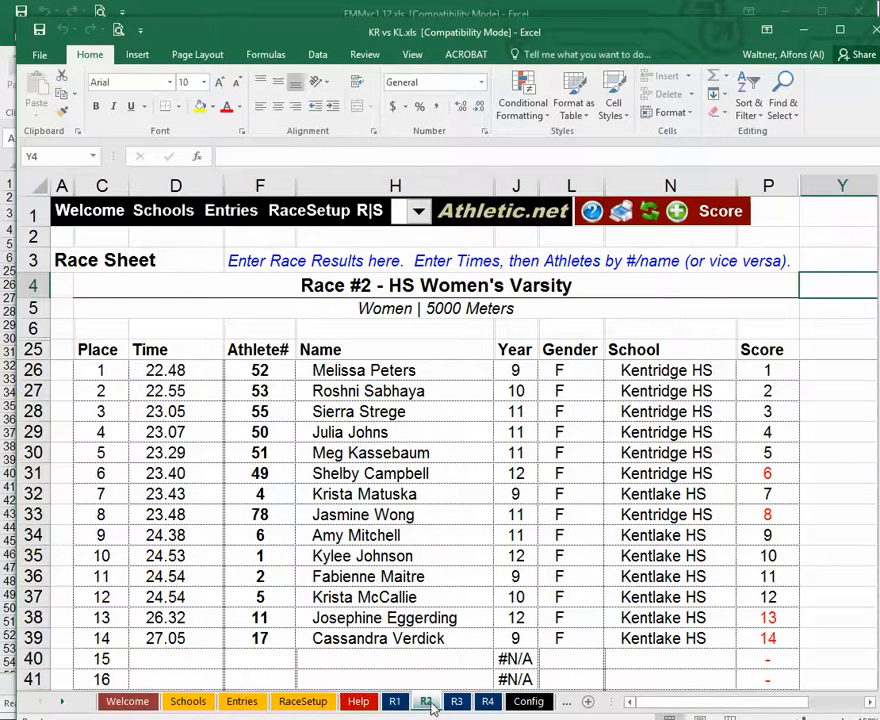
{"action": "left_click", "coordinate": [458, 703]}
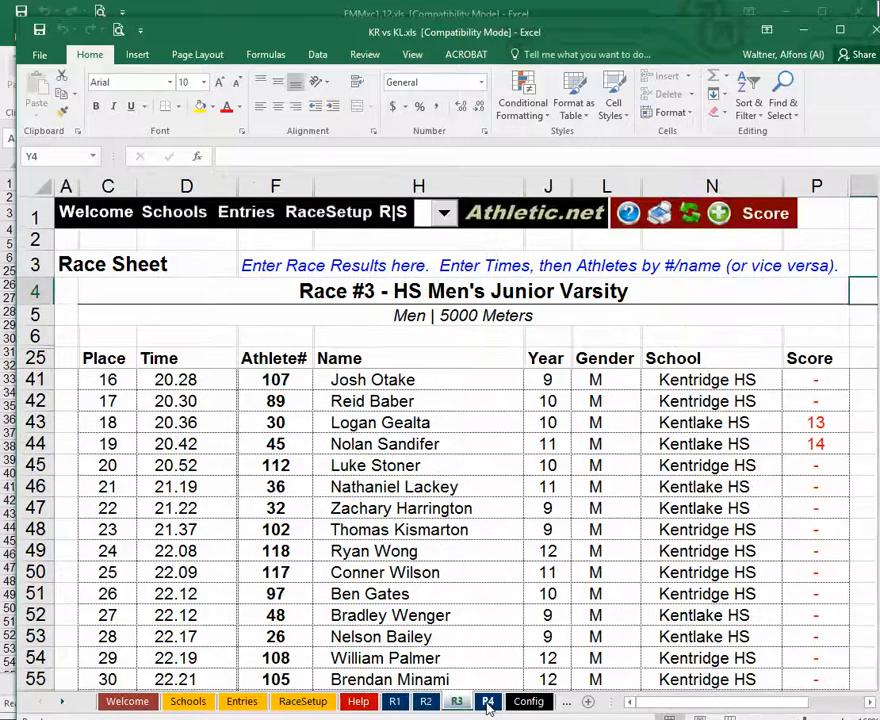
{"action": "left_click", "coordinate": [487, 703]}
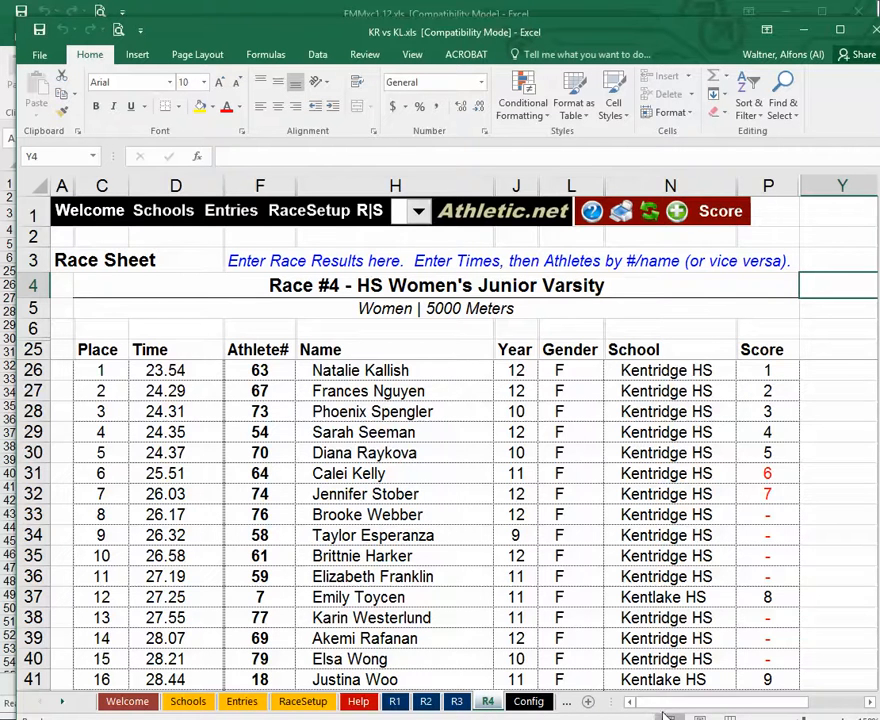
{"action": "left_click_drag", "start_coordinate": [668, 703], "coordinate": [783, 712]}
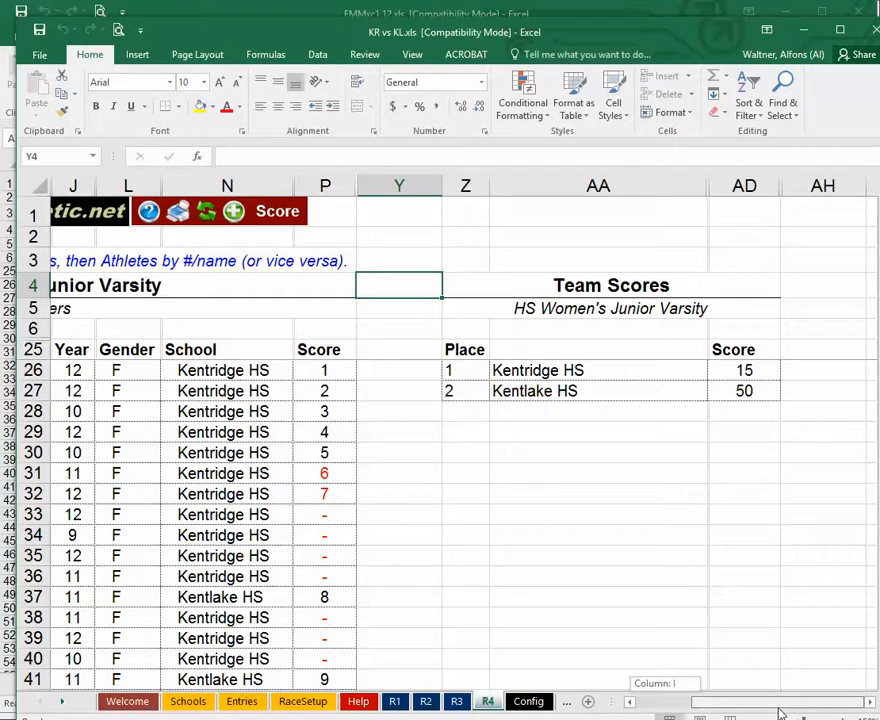
{"action": "left_click_drag", "start_coordinate": [762, 711], "coordinate": [691, 710]}
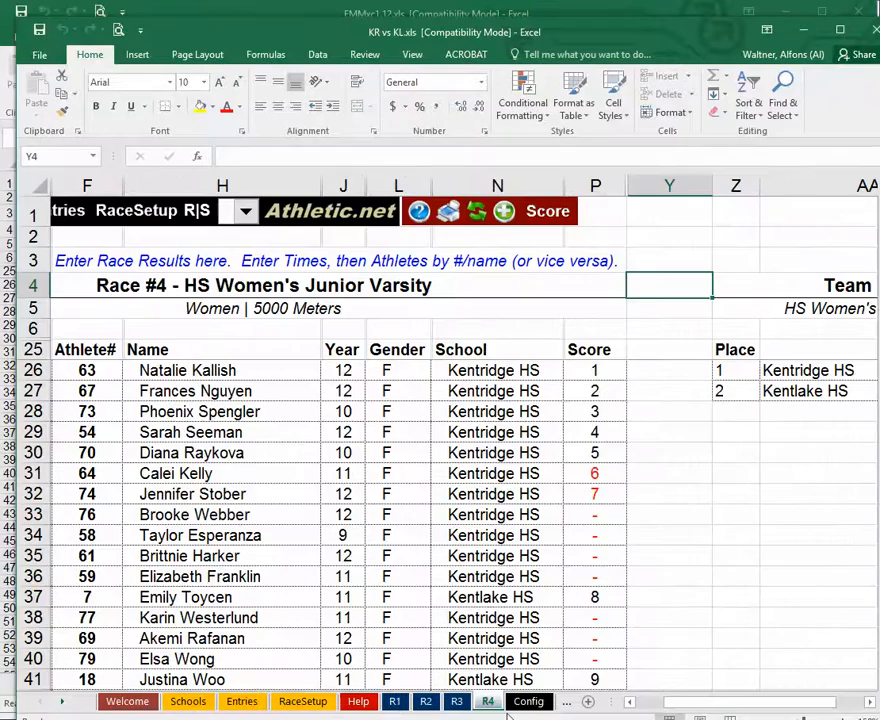
{"action": "left_click", "coordinate": [395, 701]}
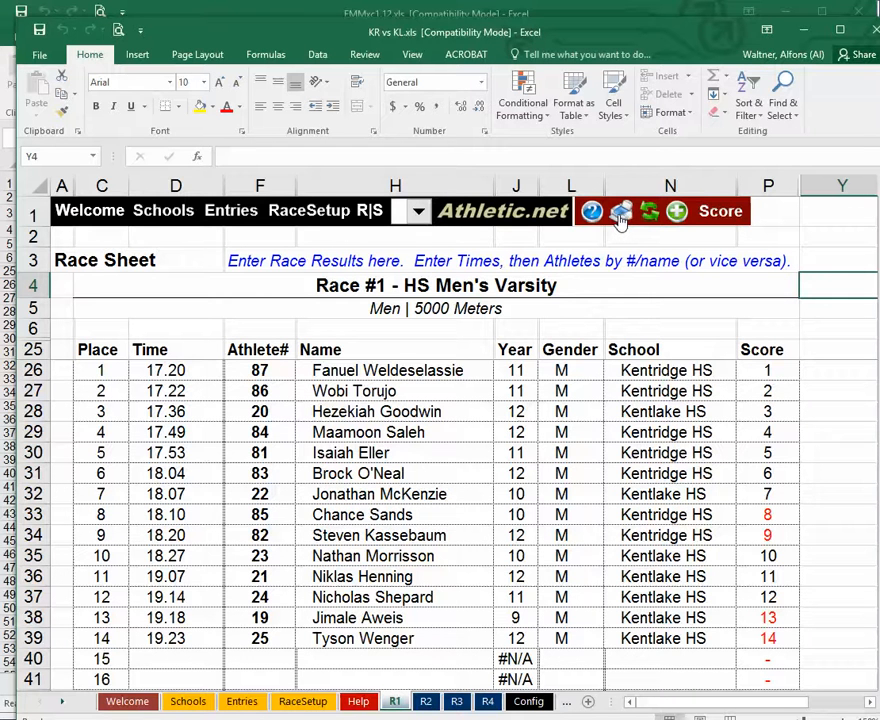
- From the Welcome sheet, export the finished meet to EMMxcExport-119819.txt and dismiss the upload notice
{"action": "left_click", "coordinate": [142, 706]}
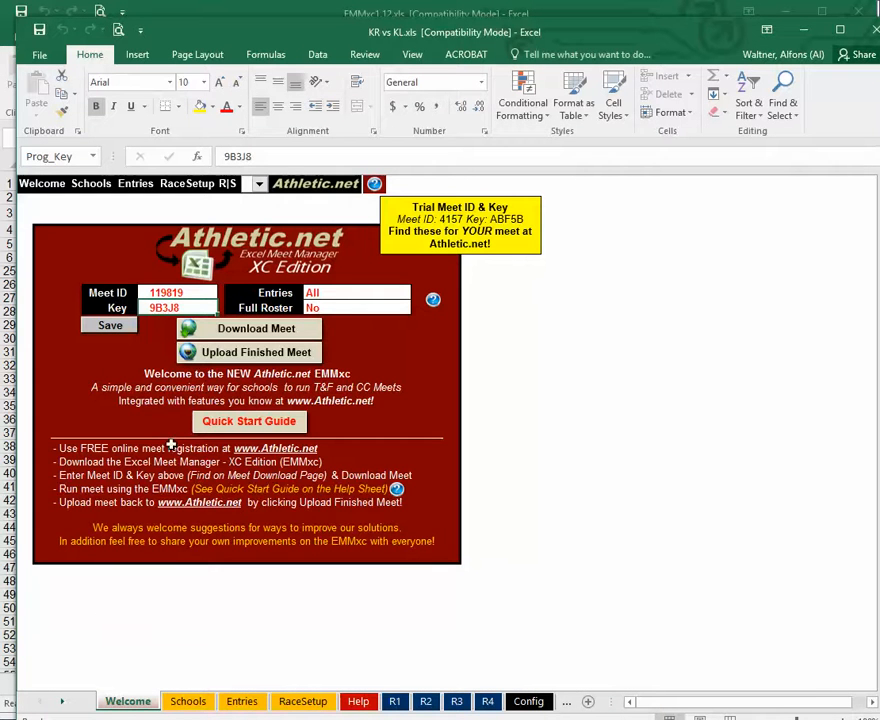
{"action": "left_click", "coordinate": [258, 356]}
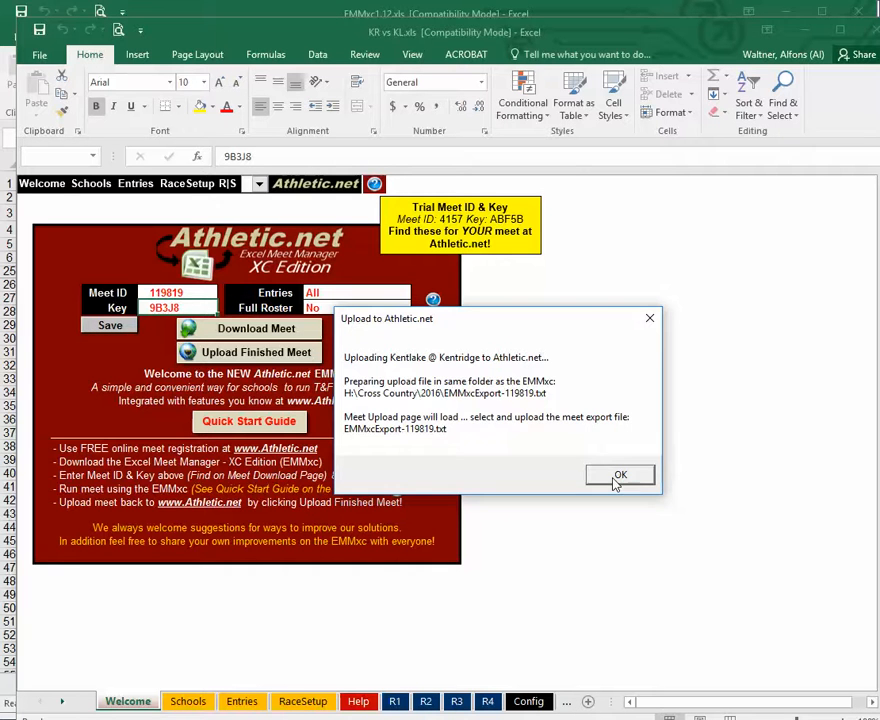
{"action": "left_click", "coordinate": [619, 477]}
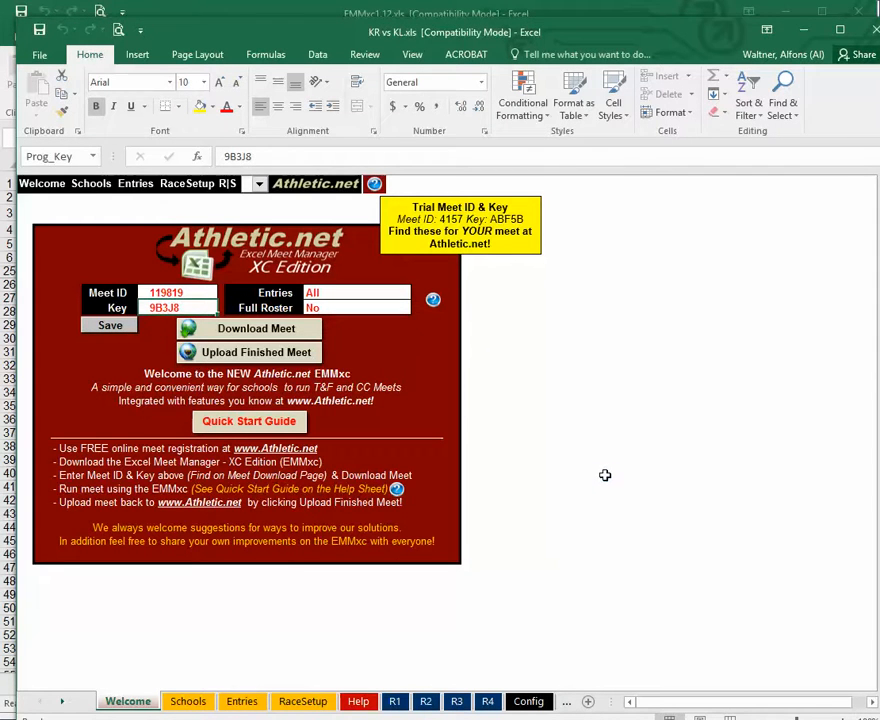
- Bring up and enlarge the Kentlake @ Kentridge upload page, continuing past the 5,000 Meters division matches
{"action": "left_click_drag", "start_coordinate": [879, 58], "coordinate": [410, 112]}
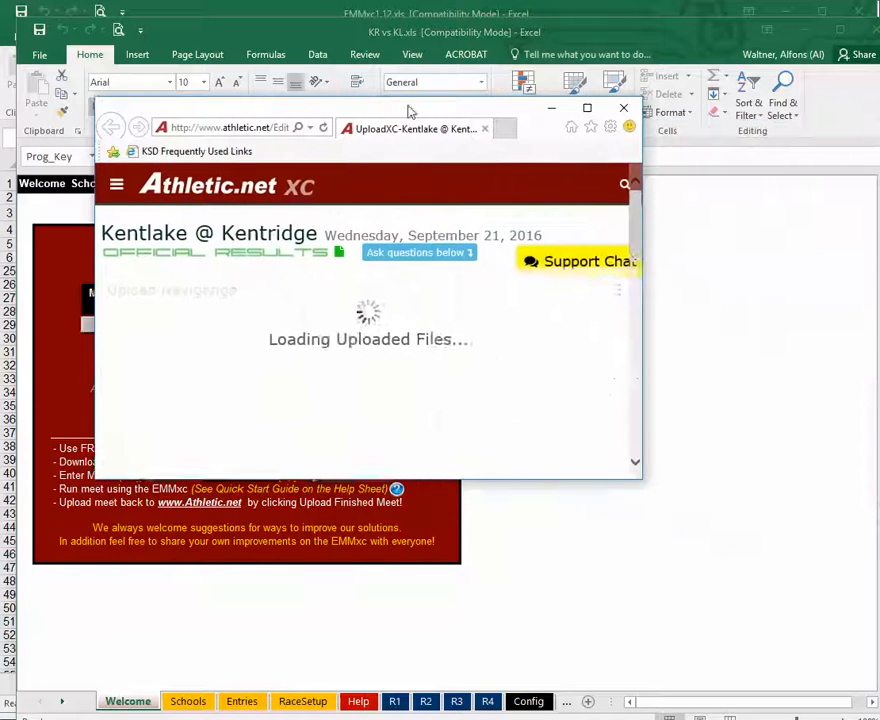
{"action": "left_click_drag", "start_coordinate": [640, 477], "coordinate": [812, 707]}
{"action": "left_click", "coordinate": [606, 495]}
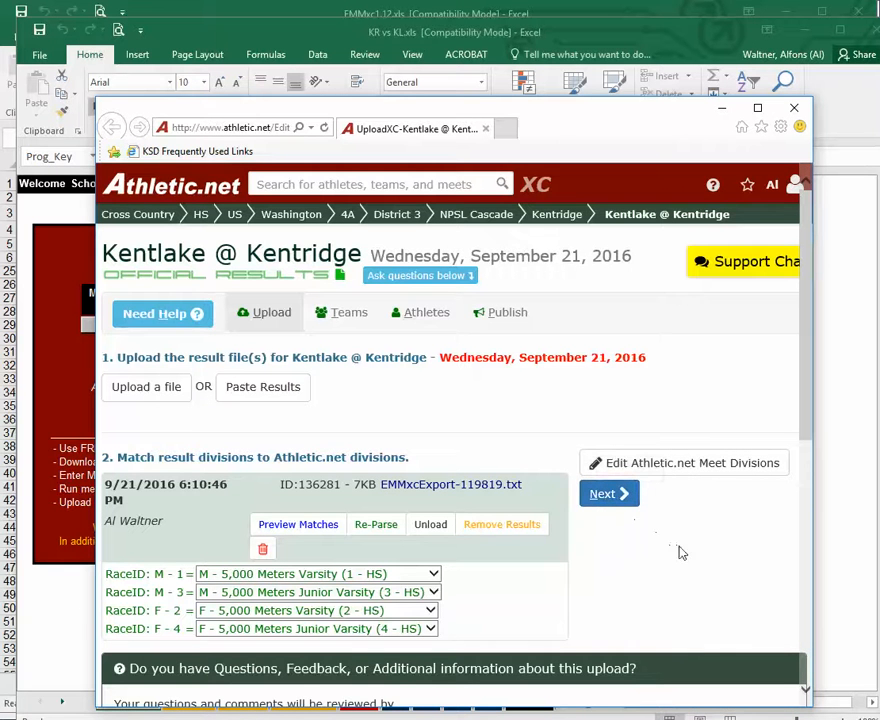